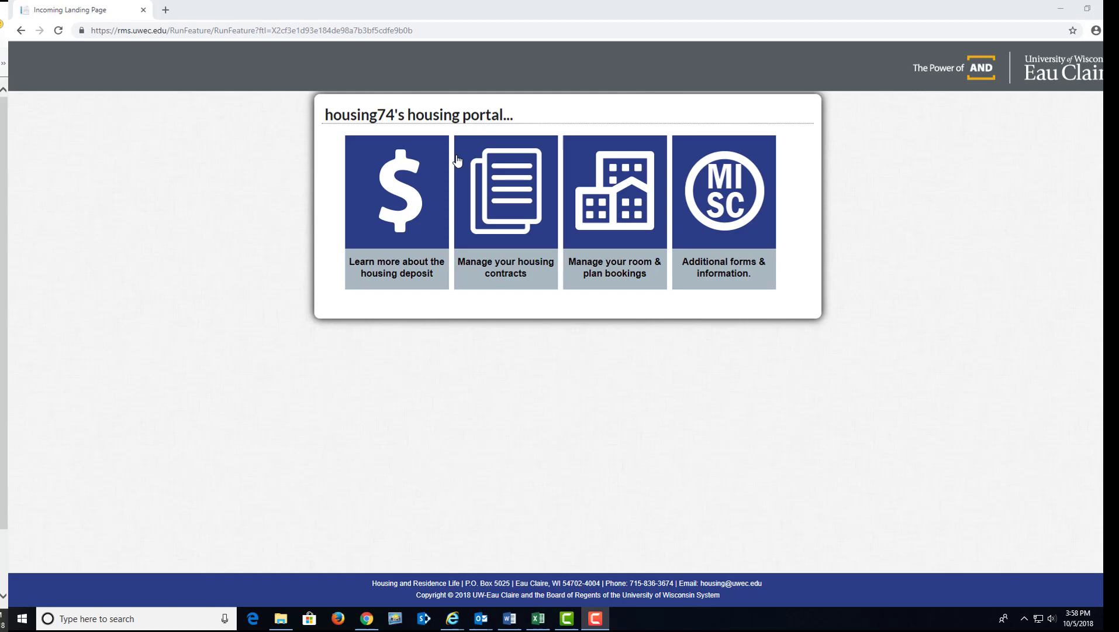
- Go from housing contract management to the Roommate Finder profile welcome page
click(520, 215)
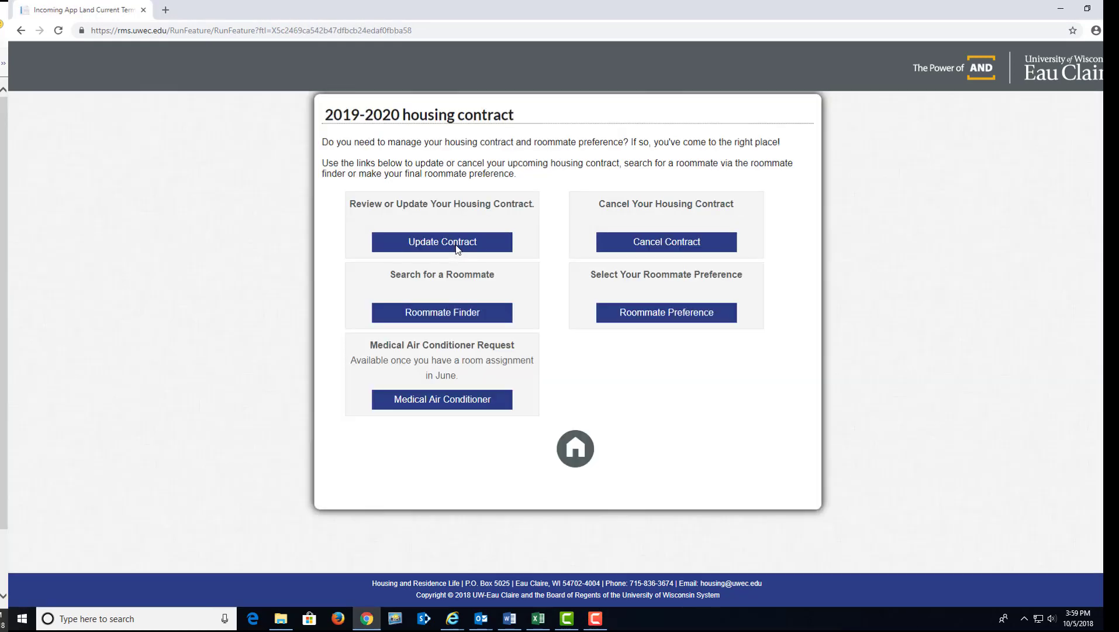
click(453, 315)
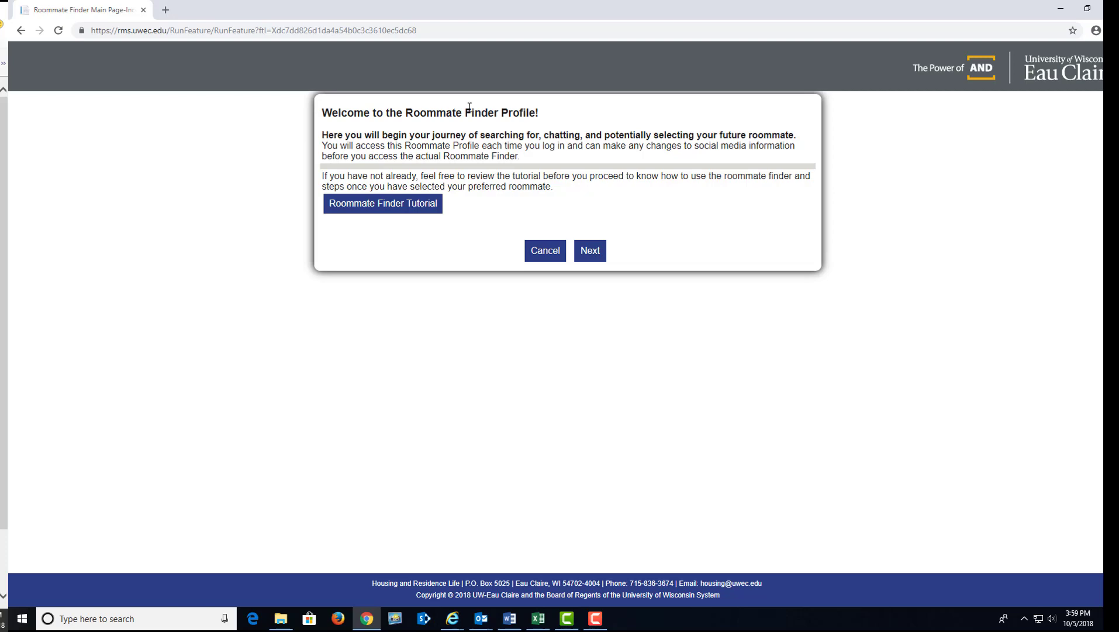
- Uncheck the Opt In or Opt Out box and continue to the Contact Information step
click(597, 256)
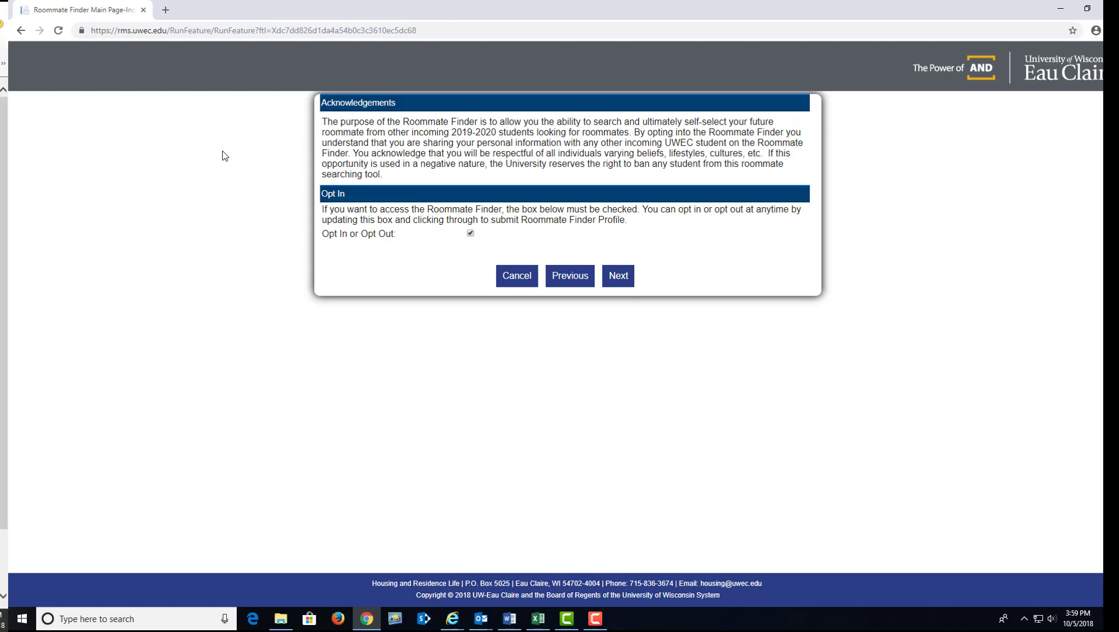
click(472, 232)
click(628, 285)
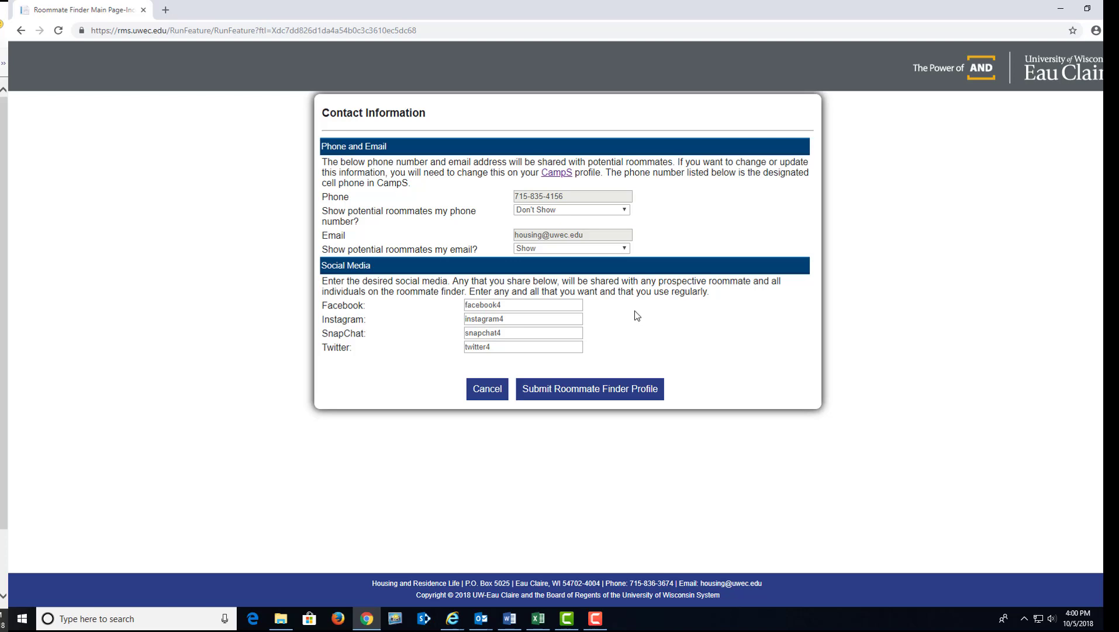
- Submit the Roommate Finder profile and open the Roommate Finder search in a maximized window
click(575, 389)
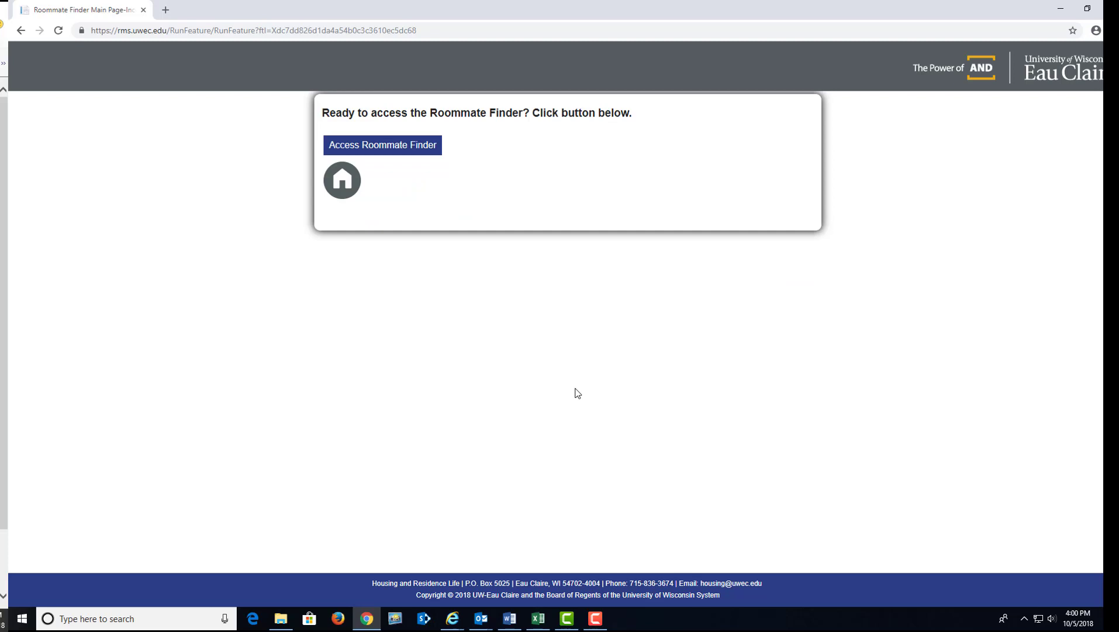
click(383, 150)
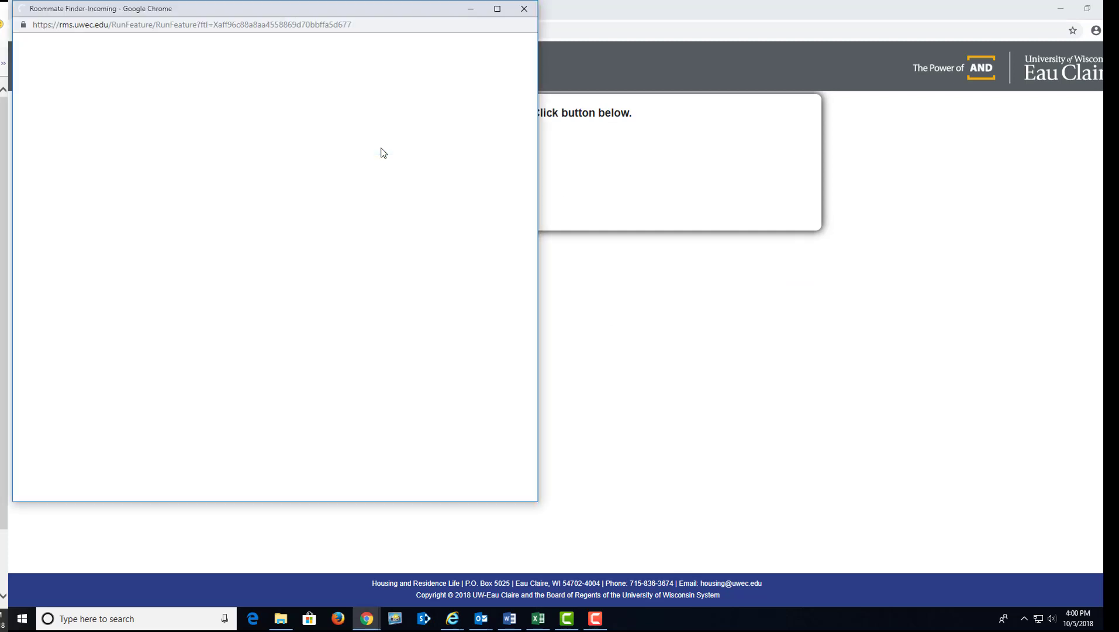
click(498, 10)
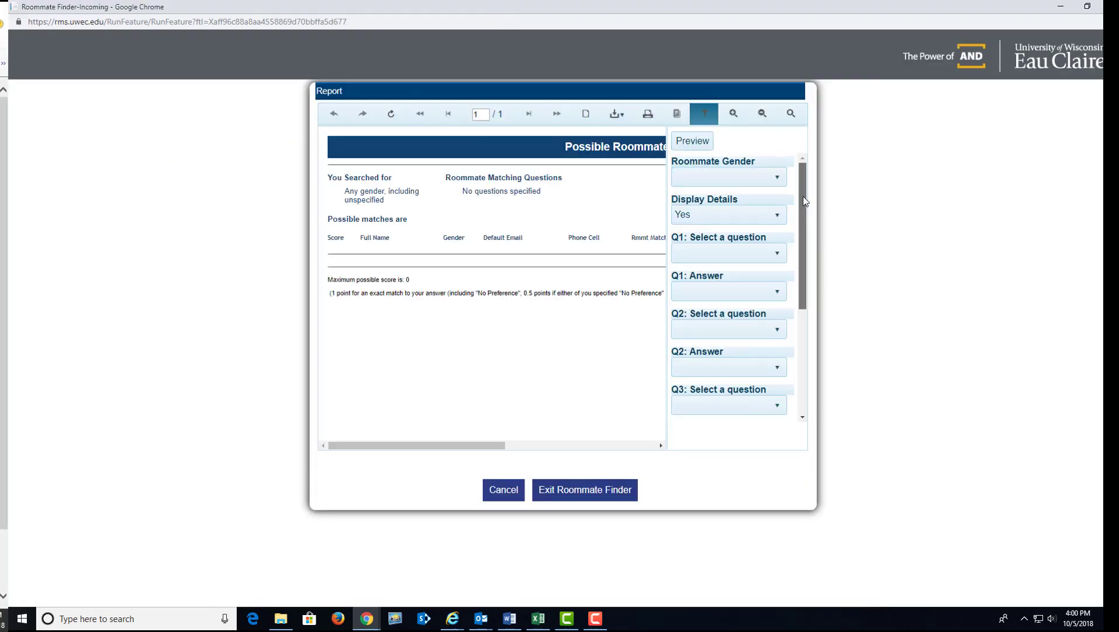
drag(804, 201, 796, 173)
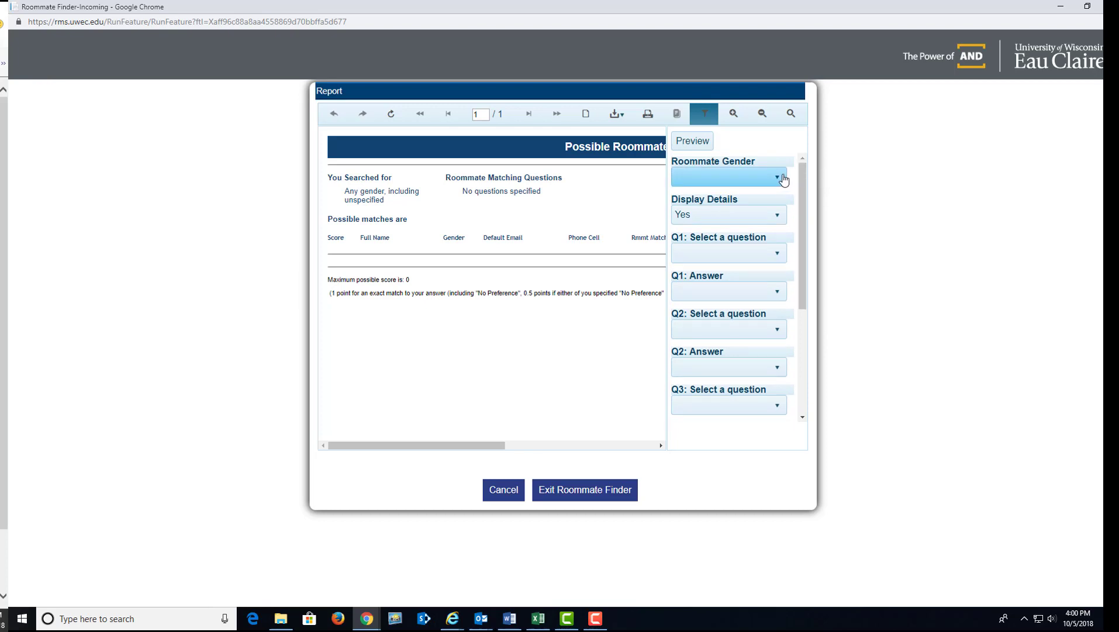
- Set the Roommate Gender filter to 'only Females'
click(782, 178)
click(694, 195)
click(706, 177)
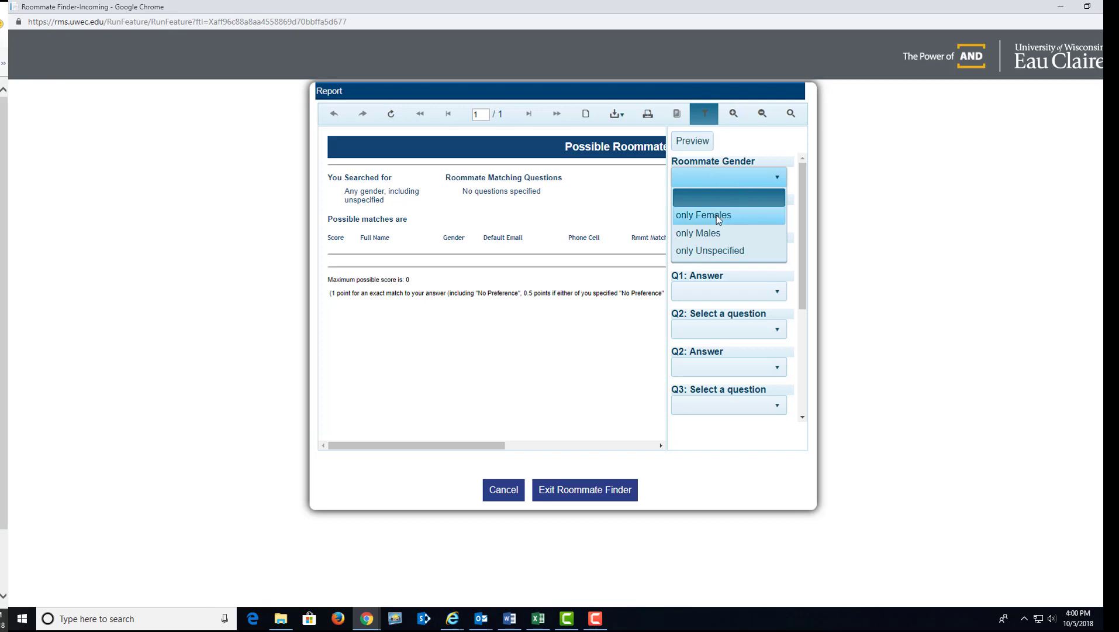
click(719, 215)
click(706, 177)
click(696, 233)
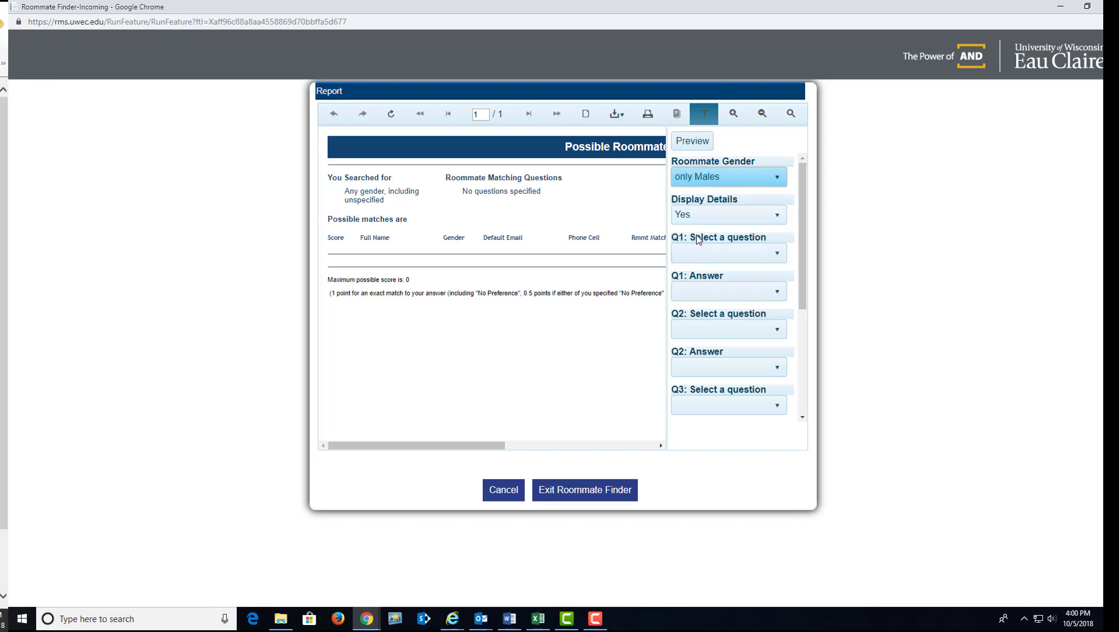
click(718, 175)
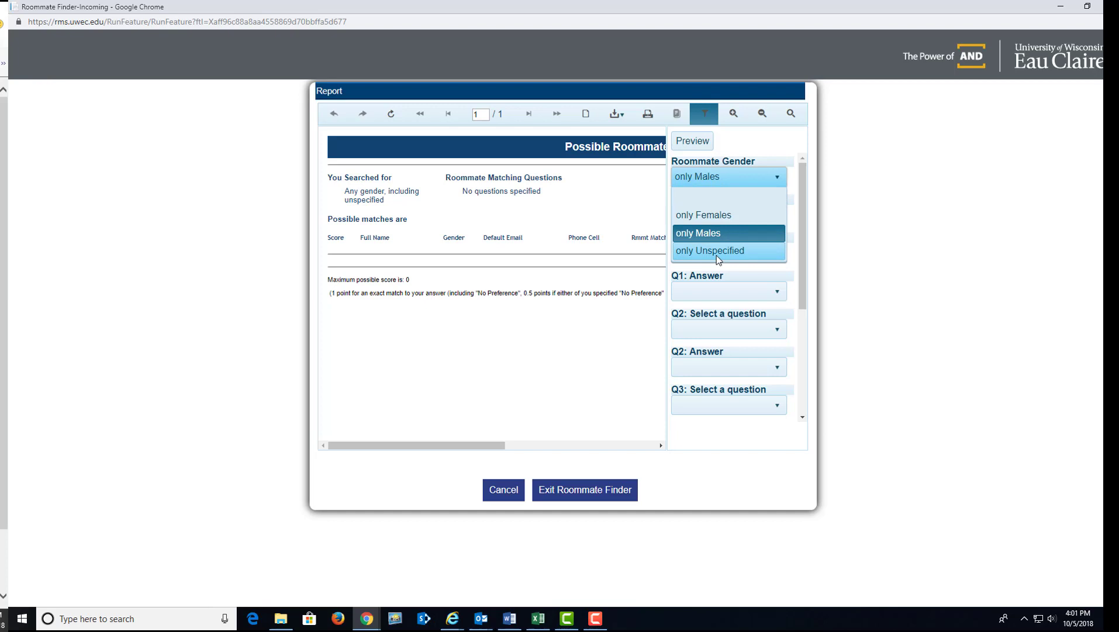
click(707, 216)
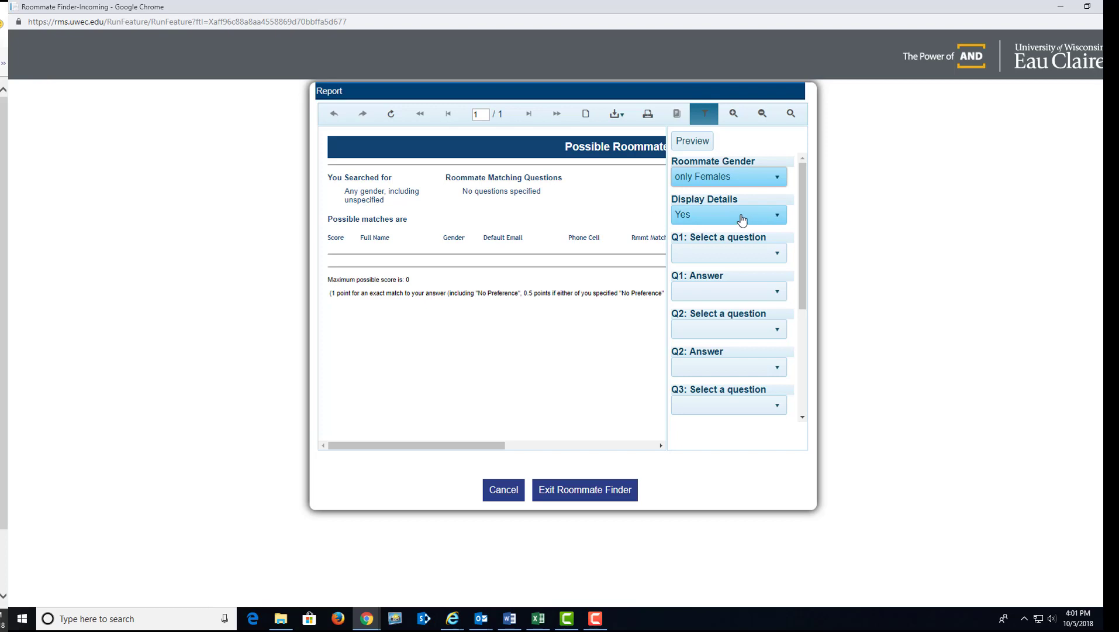
- Set matching question Q1 to the non-smoker question, answered Yes
scroll(802, 229, down, 3)
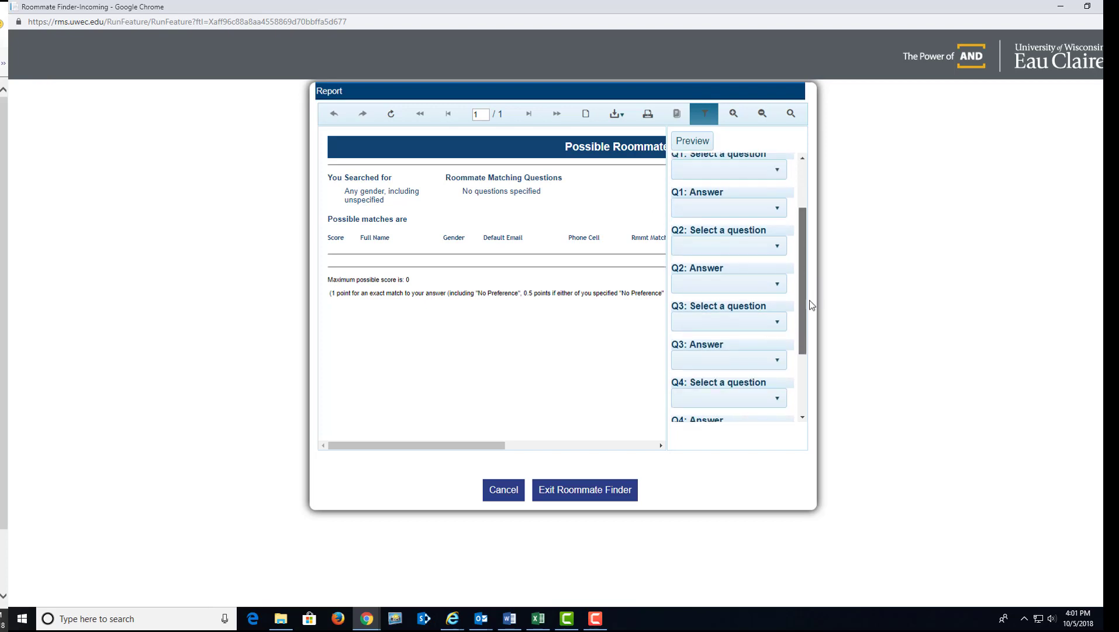
scroll(812, 304, down, 2)
scroll(807, 368, up, 5)
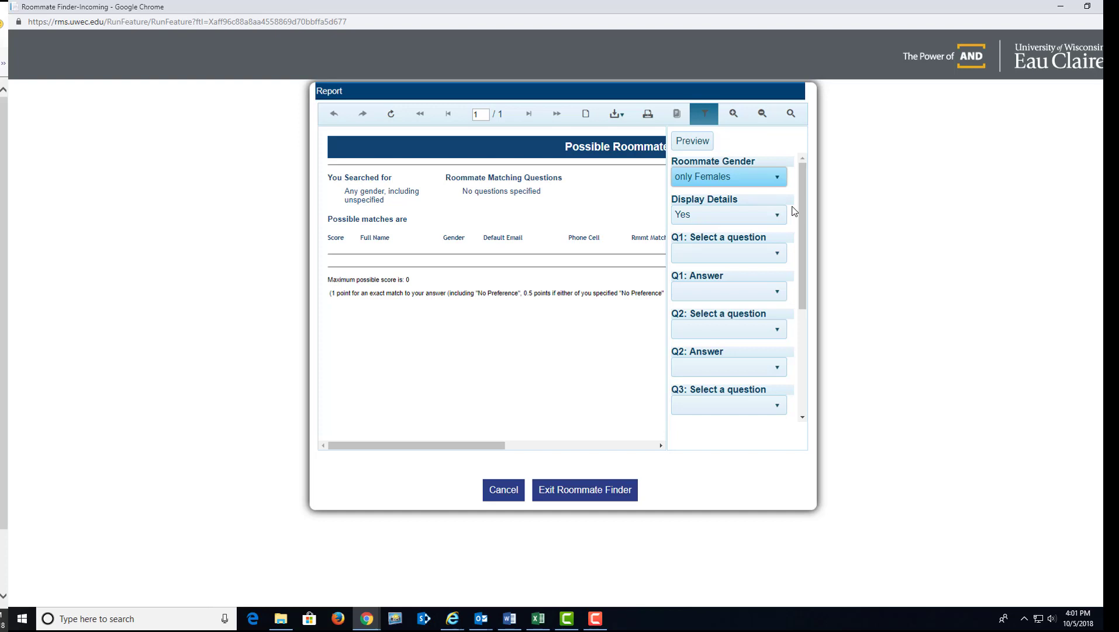
click(775, 252)
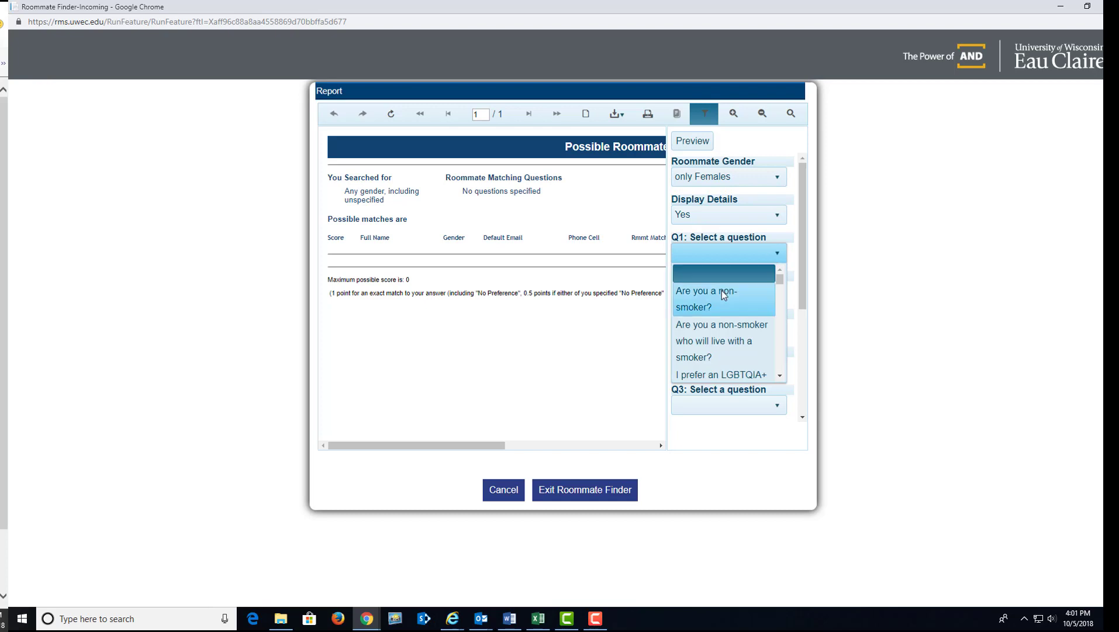
click(711, 300)
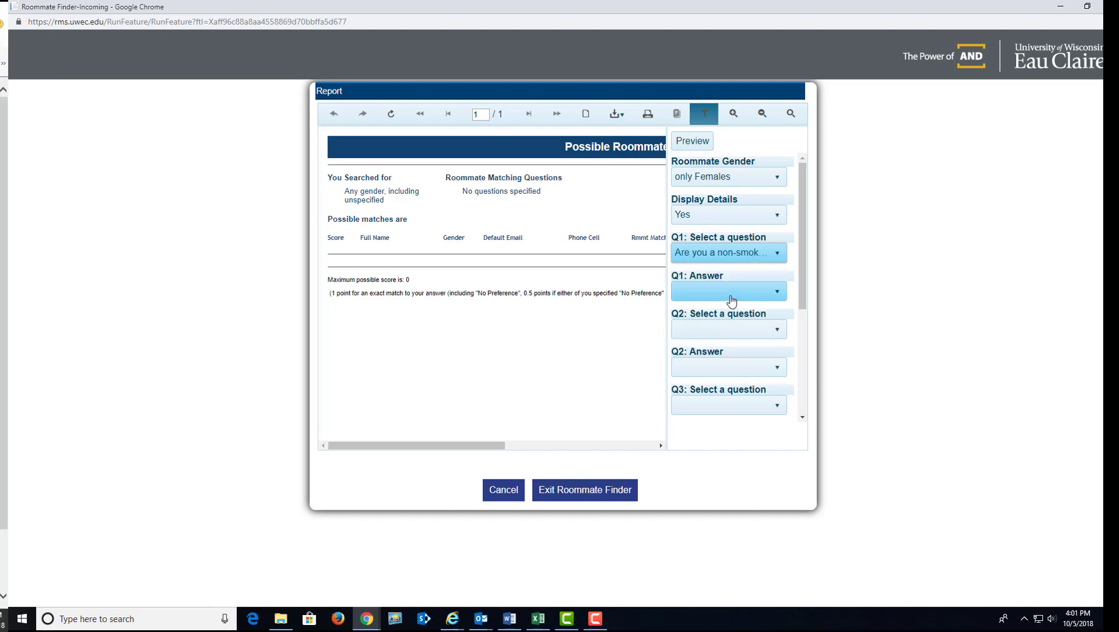
click(730, 291)
click(706, 327)
- Set Q2 to the LGBTQIA+ ally learning question, answered Yes
click(727, 331)
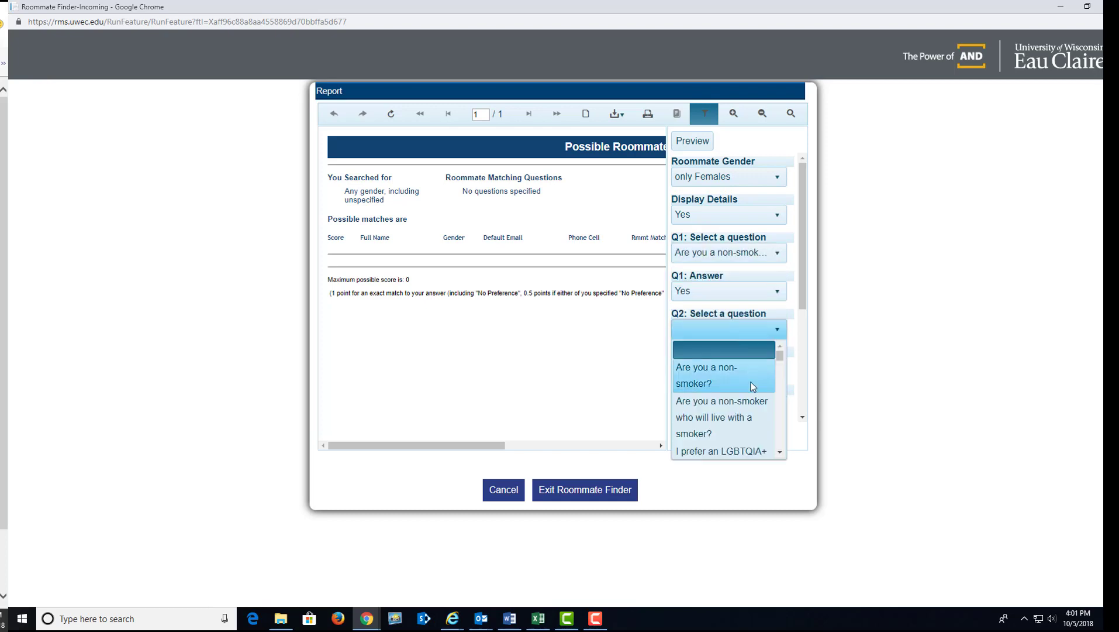
scroll(752, 404, down, 5)
scroll(754, 427, down, 5)
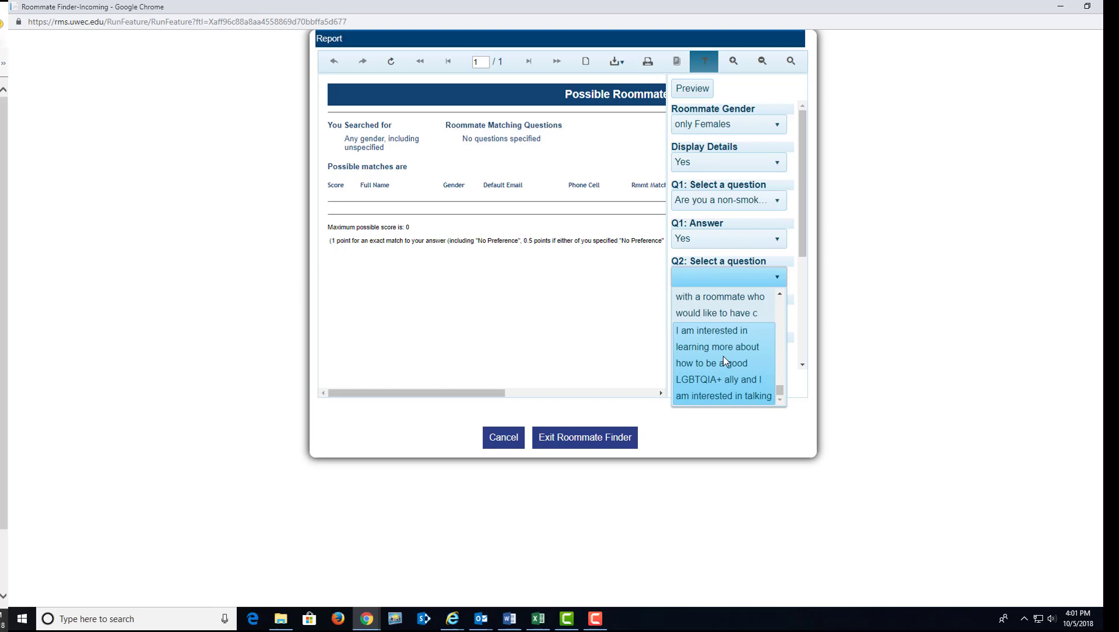
click(723, 356)
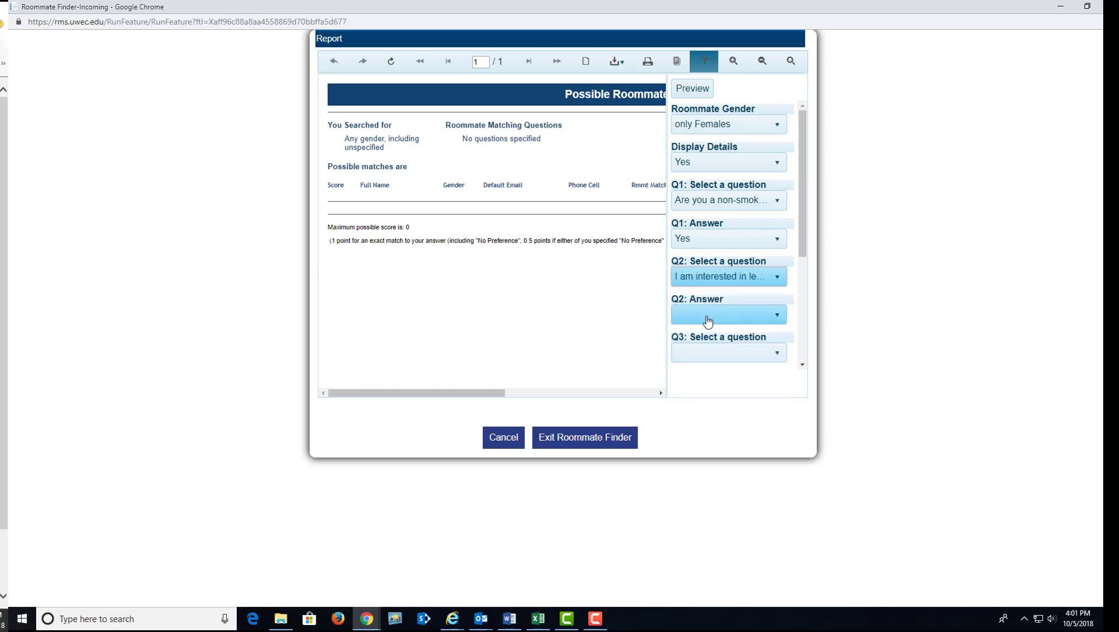
click(707, 315)
click(694, 352)
- Set Q3 to the religion and spirituality question, answered Yes
click(742, 352)
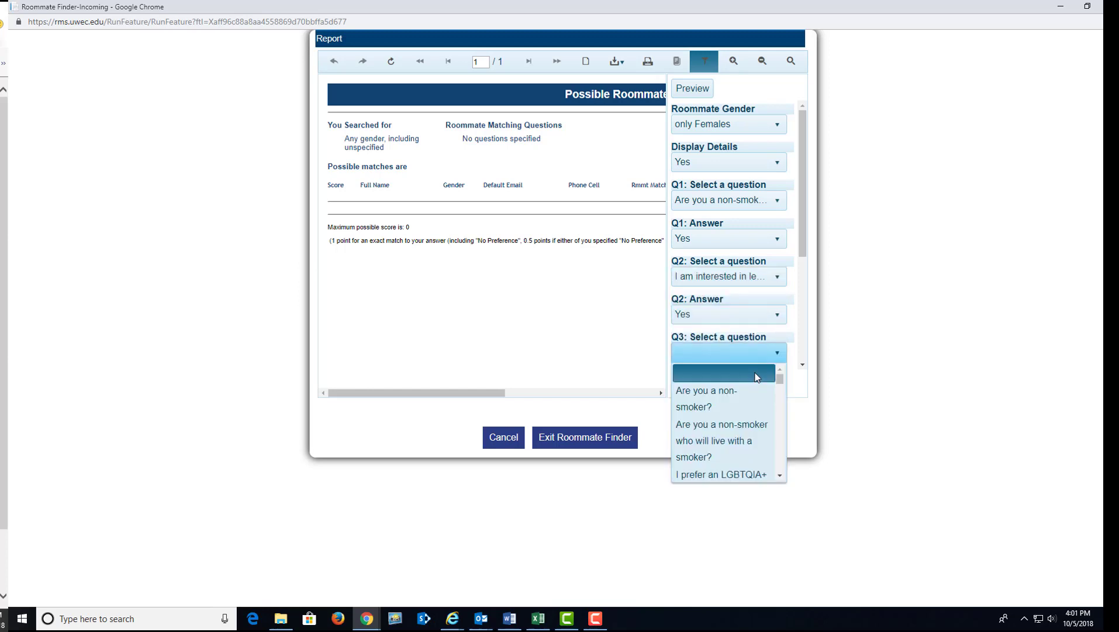
scroll(759, 411, down, 5)
scroll(754, 410, down, 5)
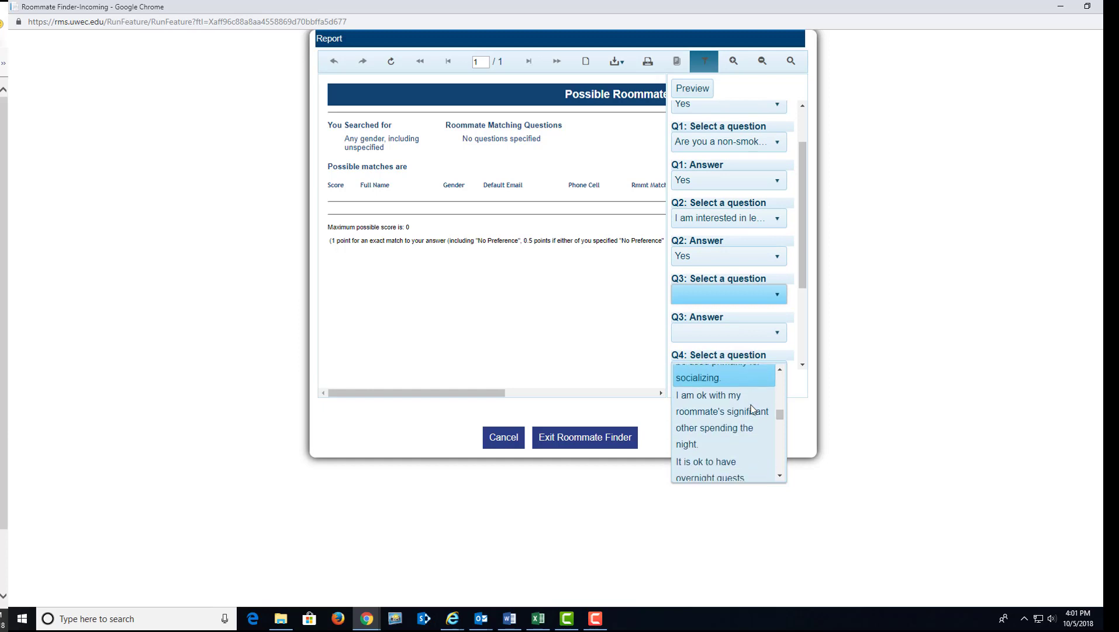
scroll(753, 409, down, 6)
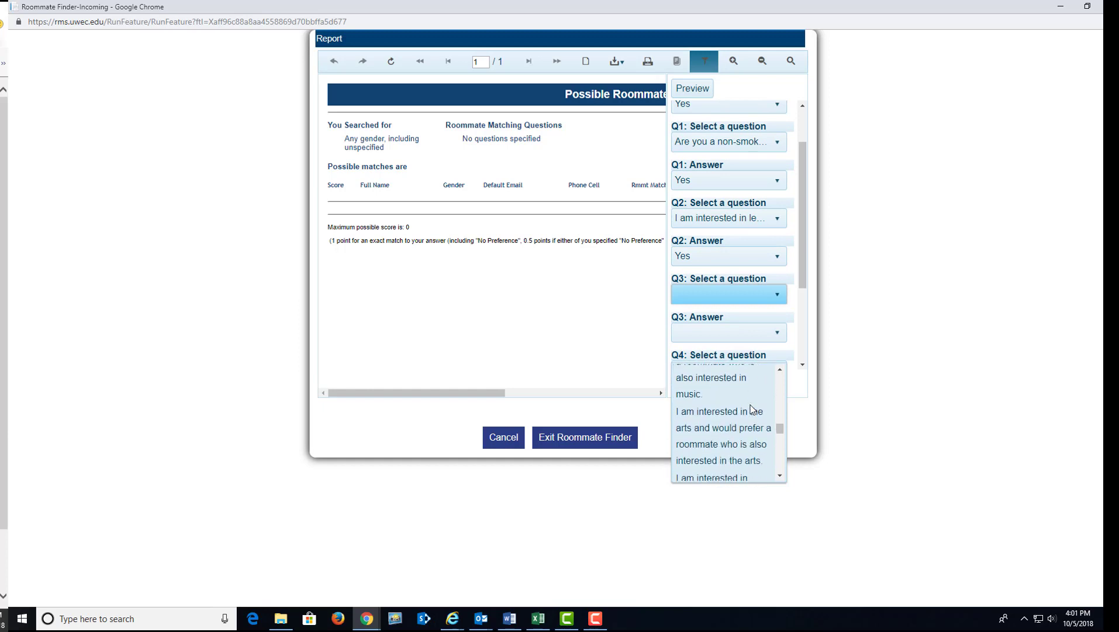
scroll(753, 409, down, 5)
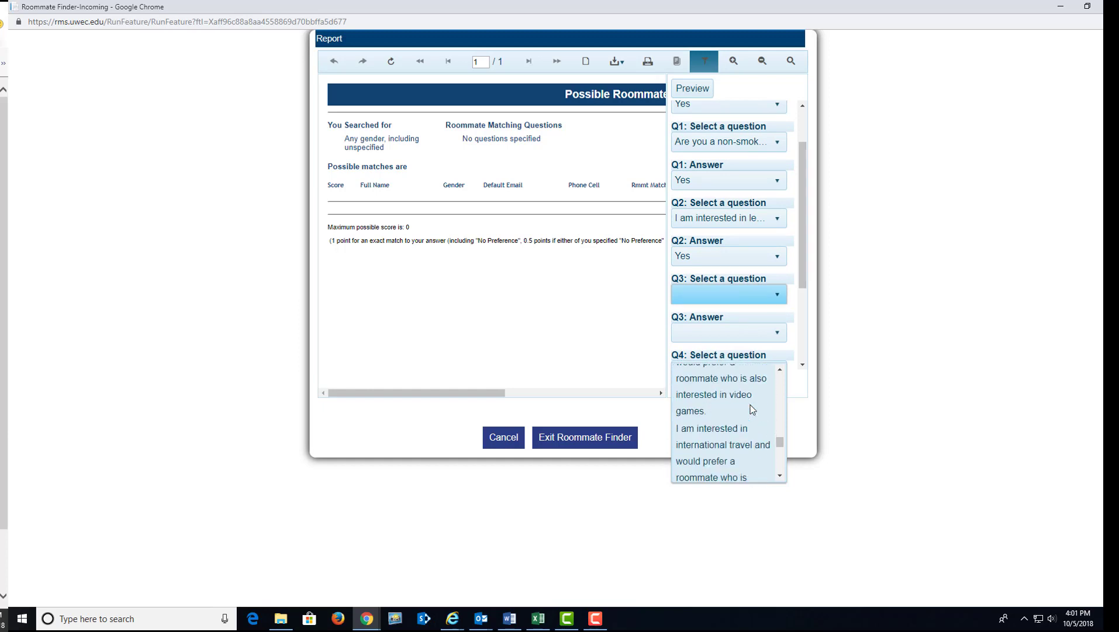
scroll(750, 405, down, 4)
click(750, 406)
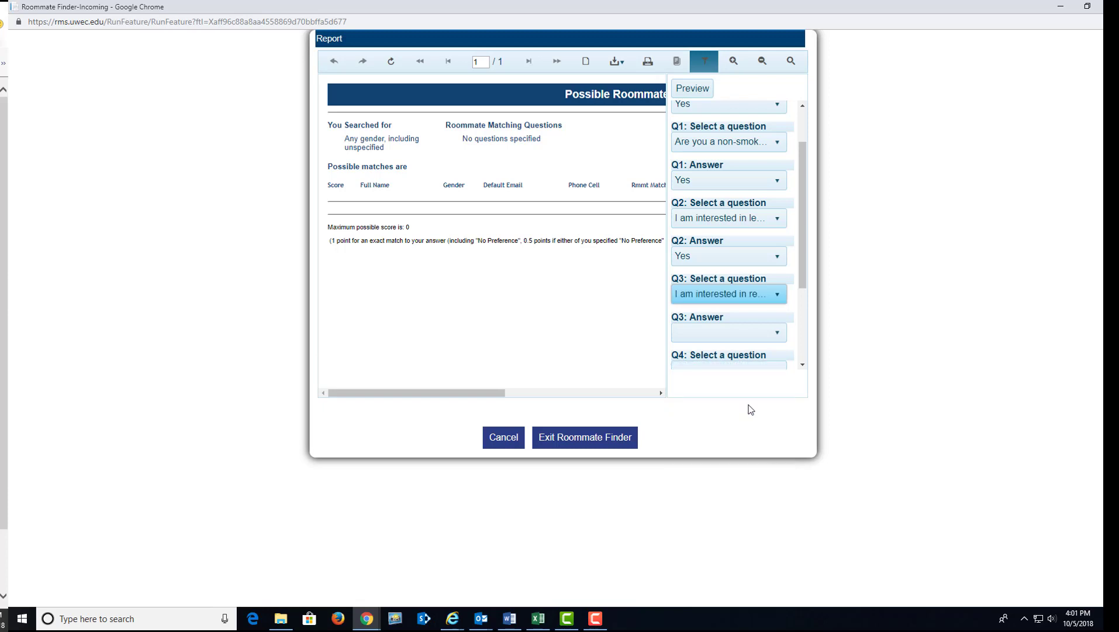
click(722, 333)
click(699, 370)
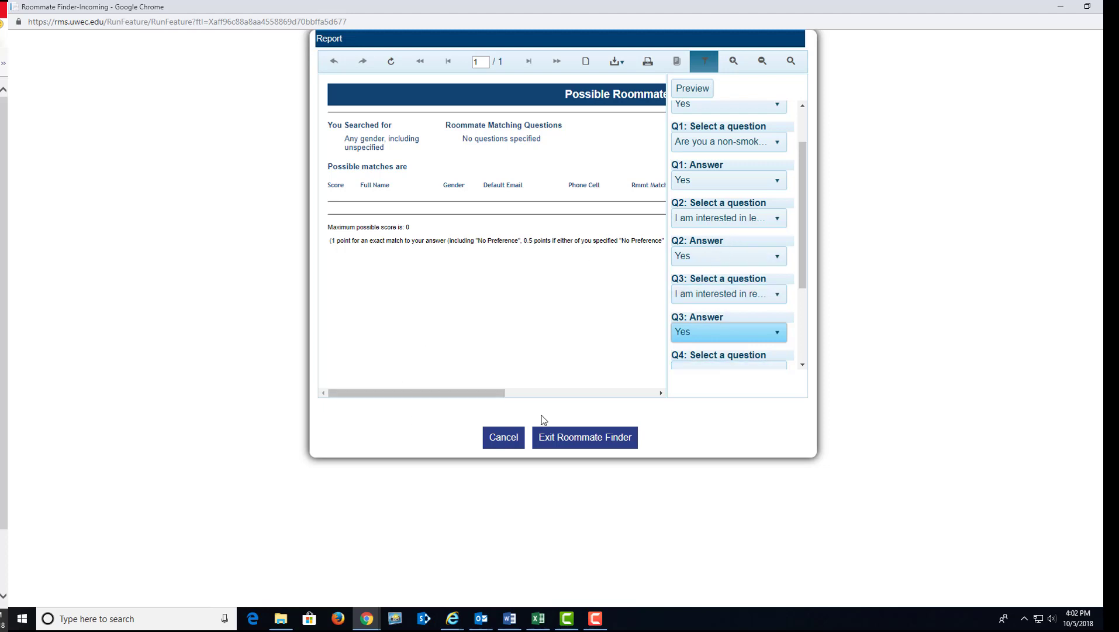
- Preview the possible roommate matches, hide the filter panel, and scroll across all report columns
click(691, 98)
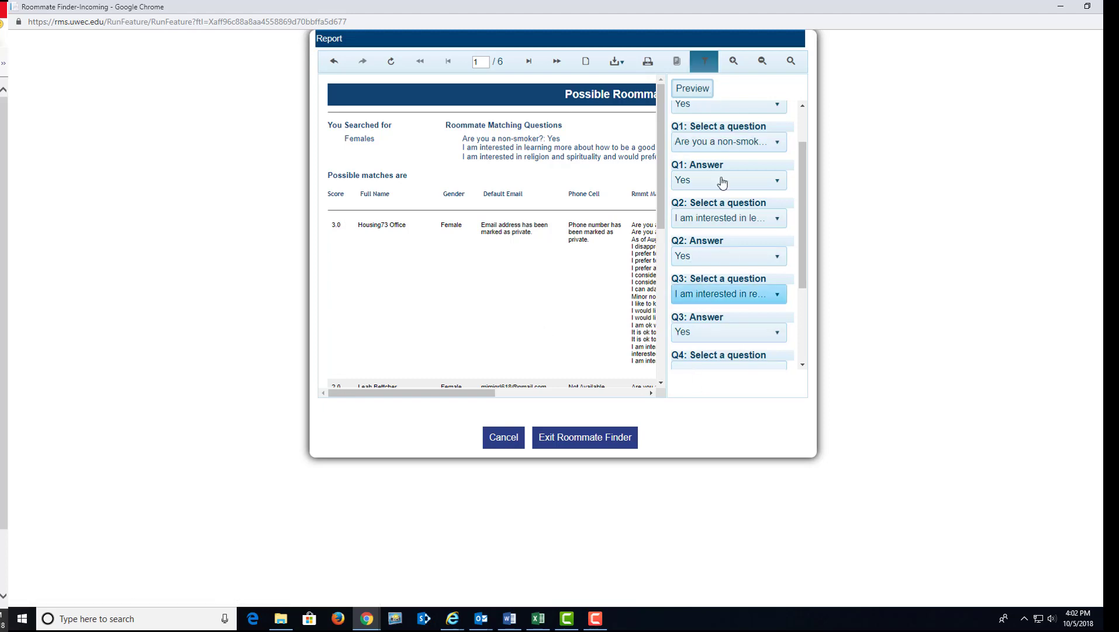
click(704, 62)
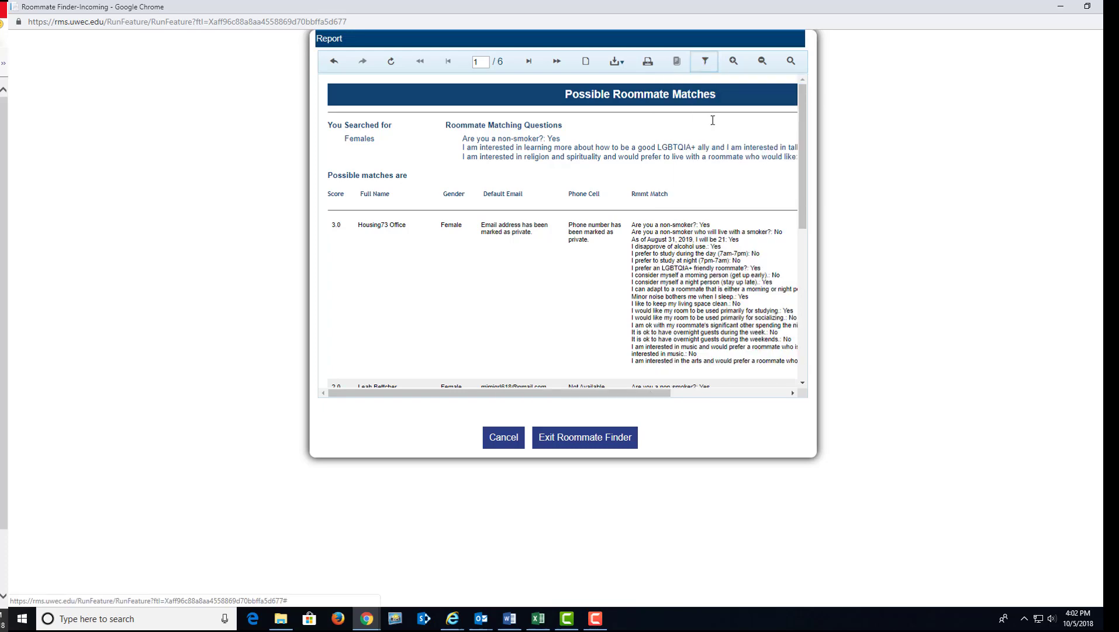
drag(654, 398, 802, 387)
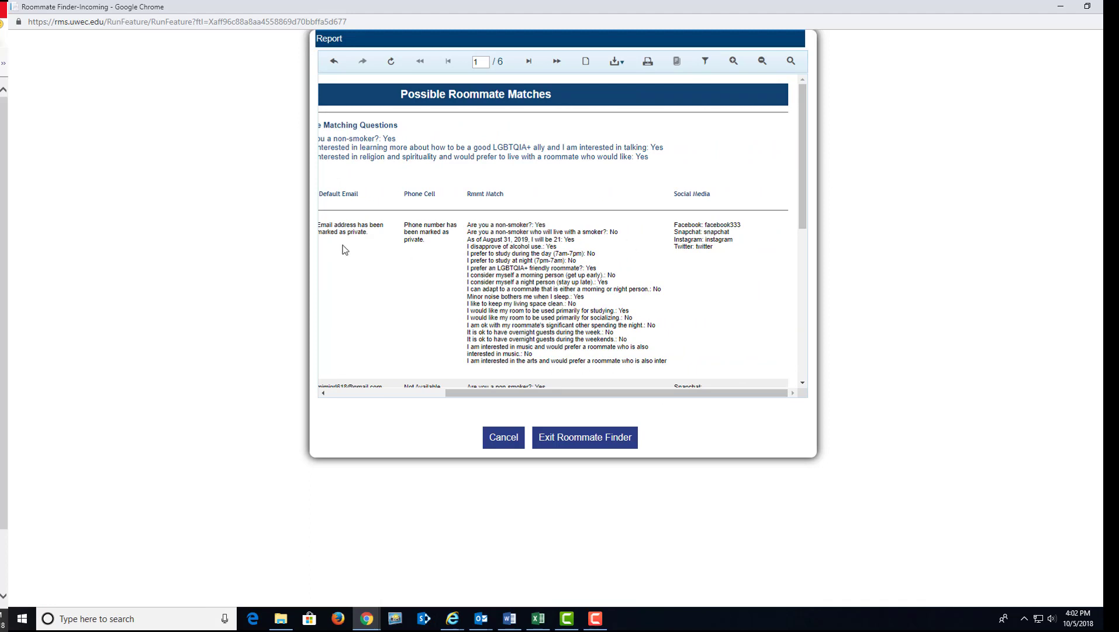
drag(701, 390, 636, 391)
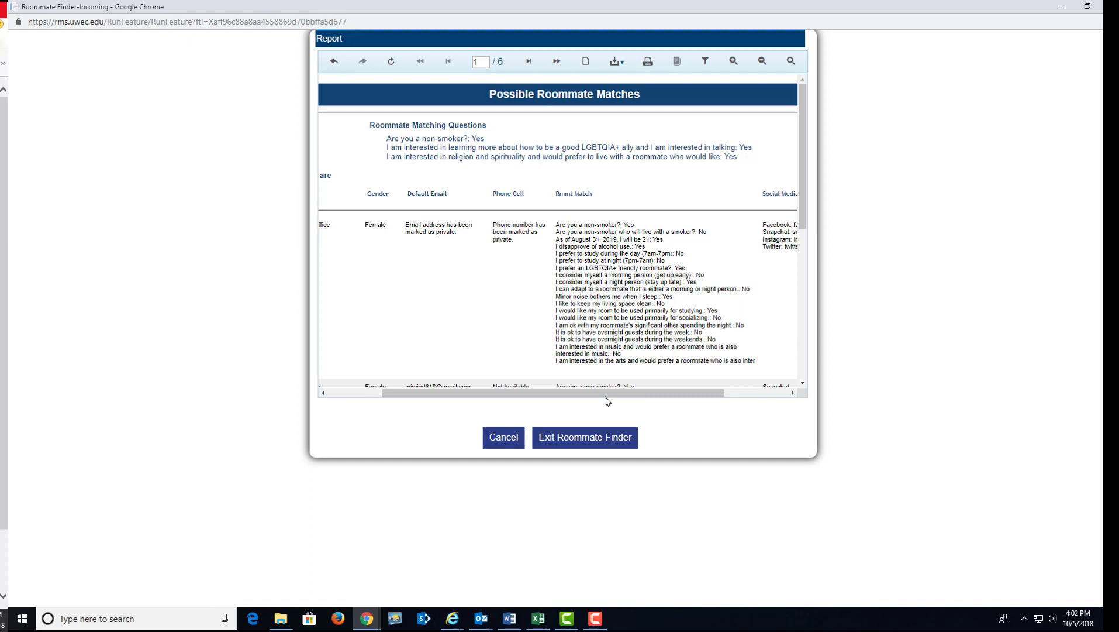
drag(607, 399, 731, 387)
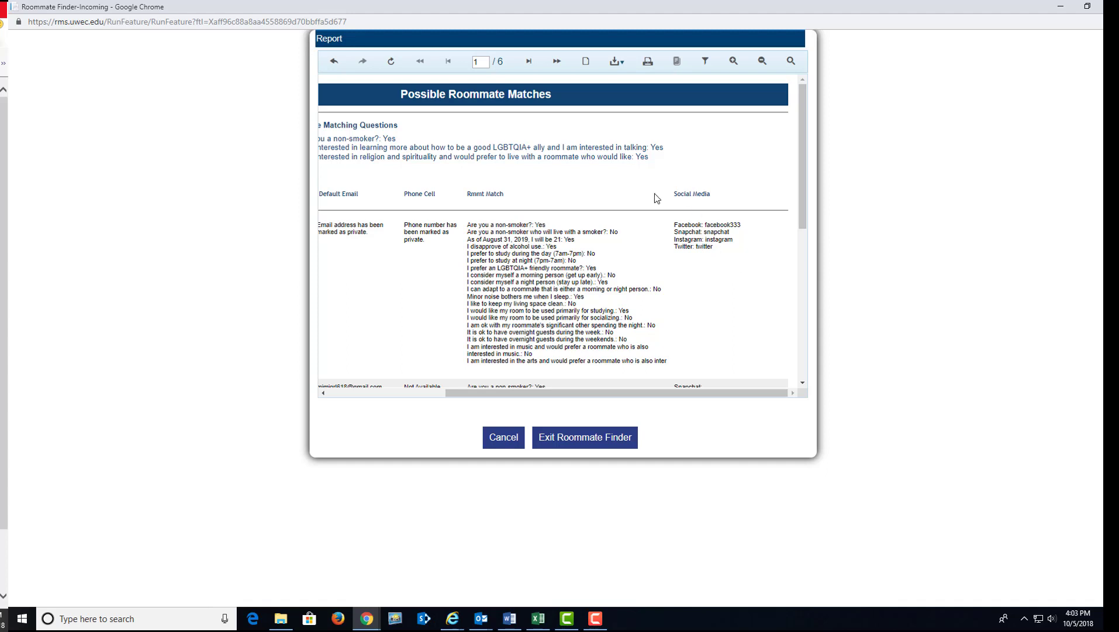
- Exit the Roommate Finder and confirm leaving it
click(586, 439)
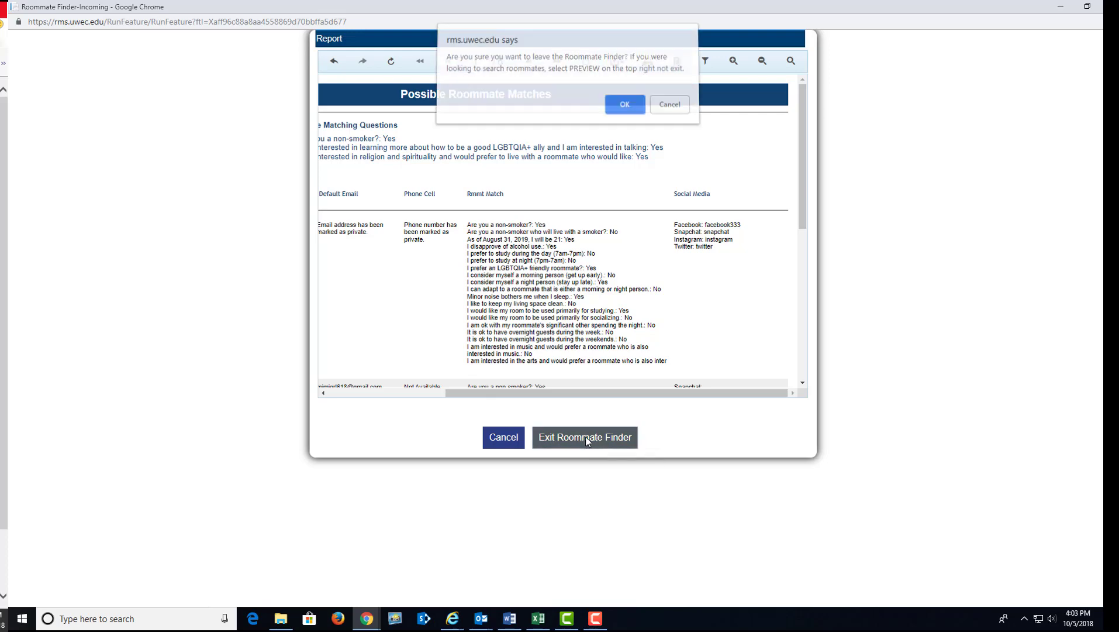
click(625, 109)
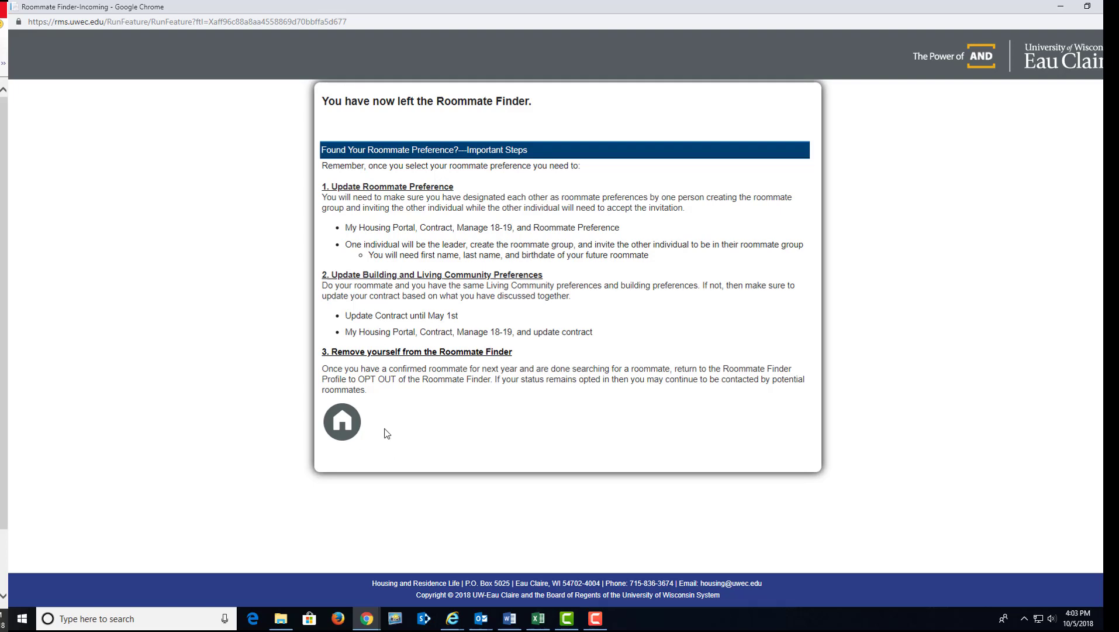
- Return to the portal home and start working on the 2019-2020 housing contract
click(343, 423)
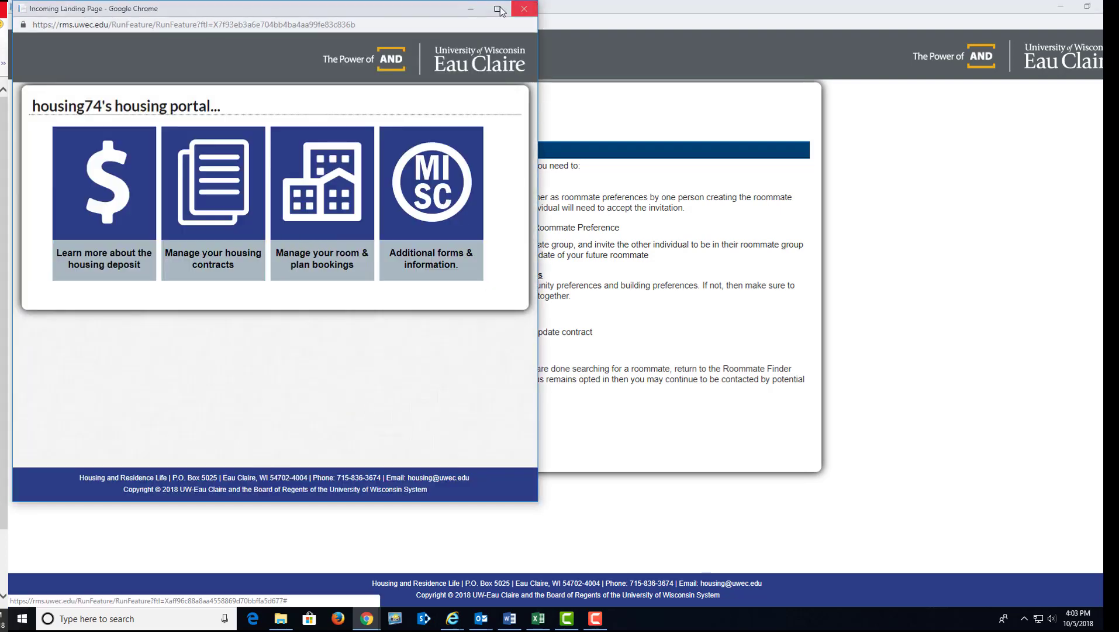
click(497, 8)
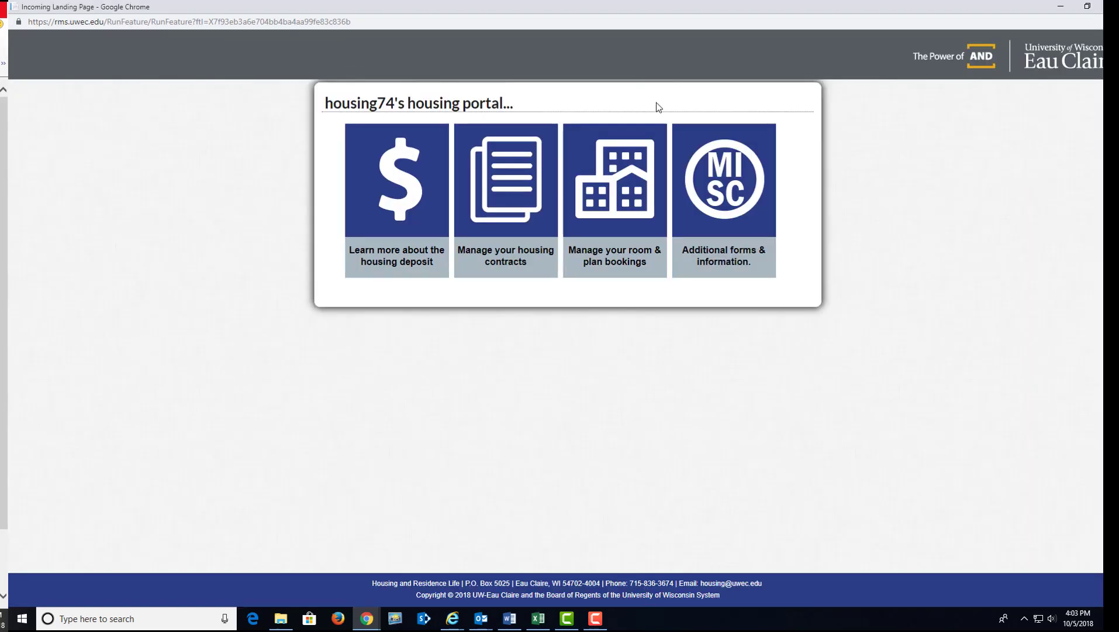
click(524, 176)
click(453, 237)
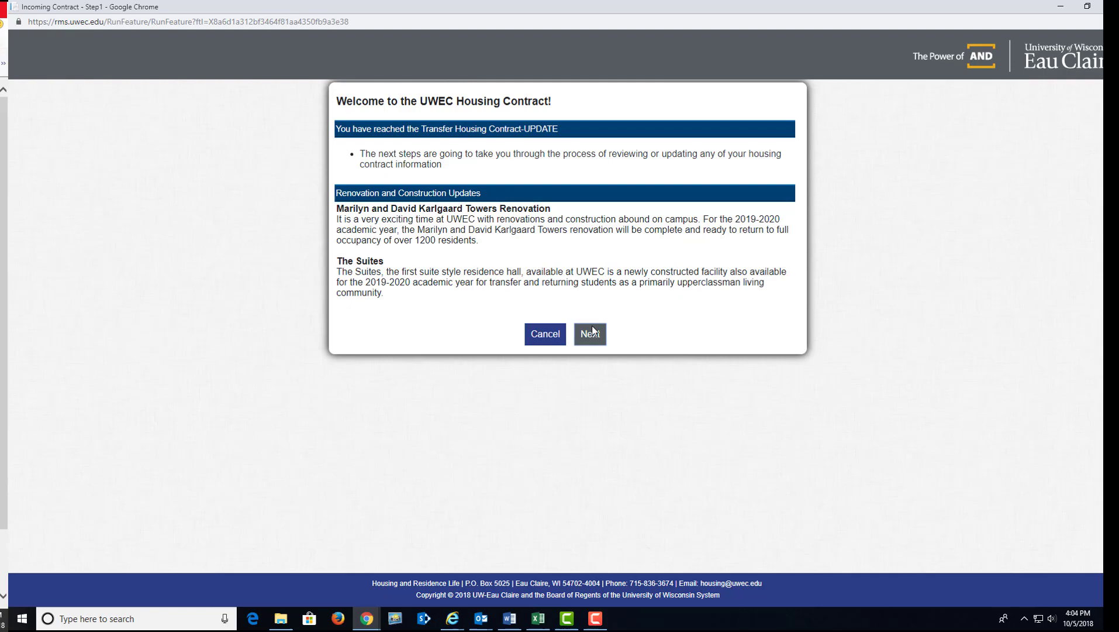
- Accept the contract terms and advance past earlier steps, keeping matching answers, to Roommate Preference
click(619, 437)
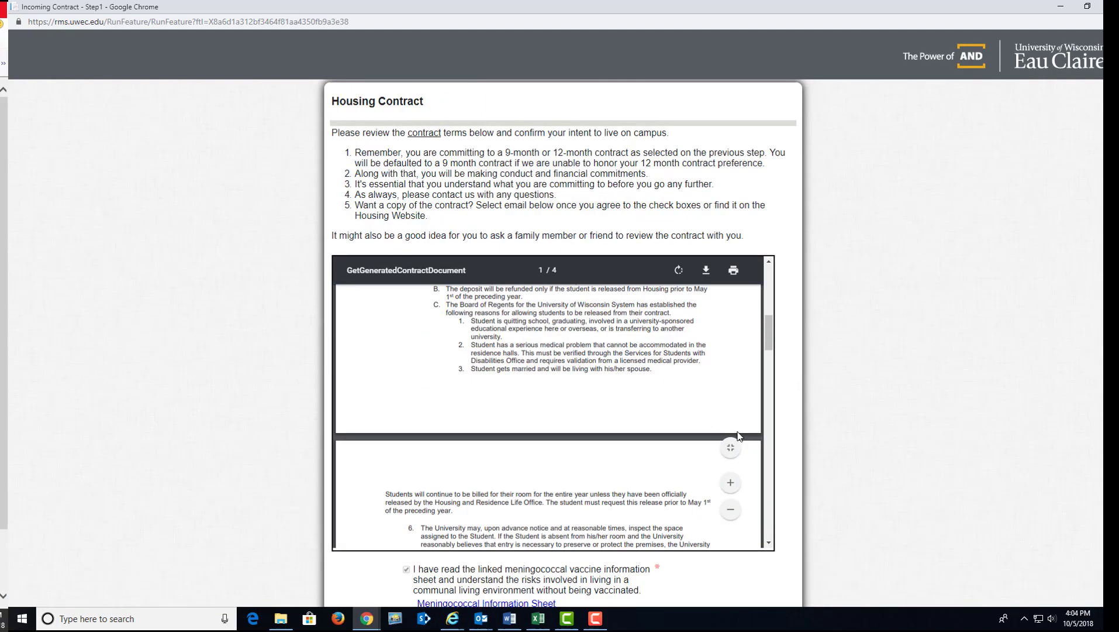
scroll(743, 397, down, 6)
scroll(790, 485, down, 5)
click(614, 547)
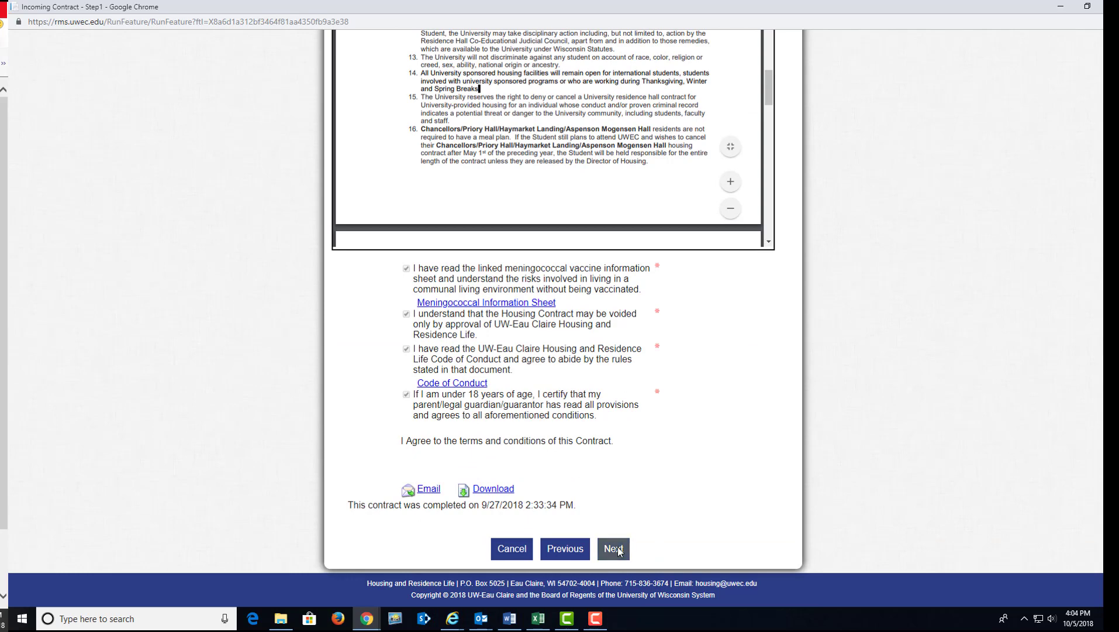
click(619, 97)
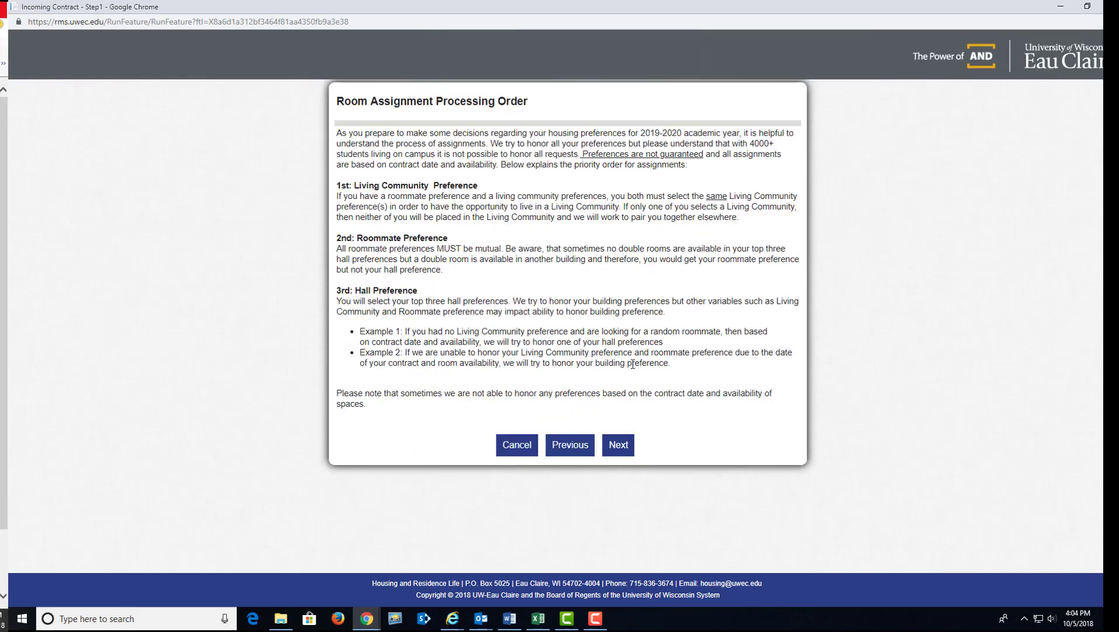
click(620, 447)
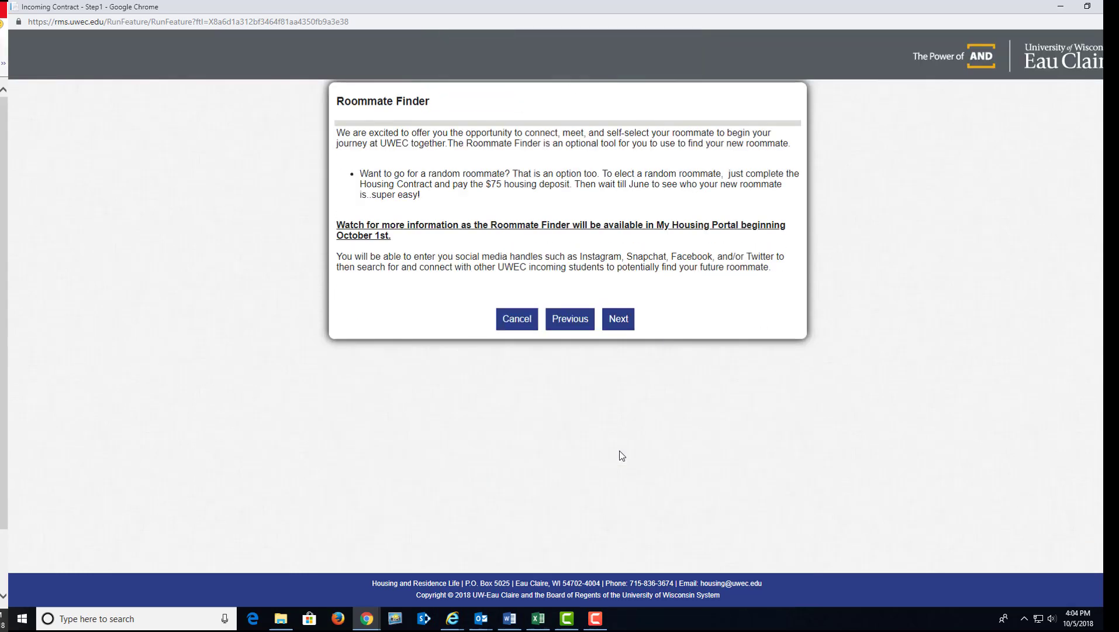
click(617, 318)
scroll(683, 363, down, 15)
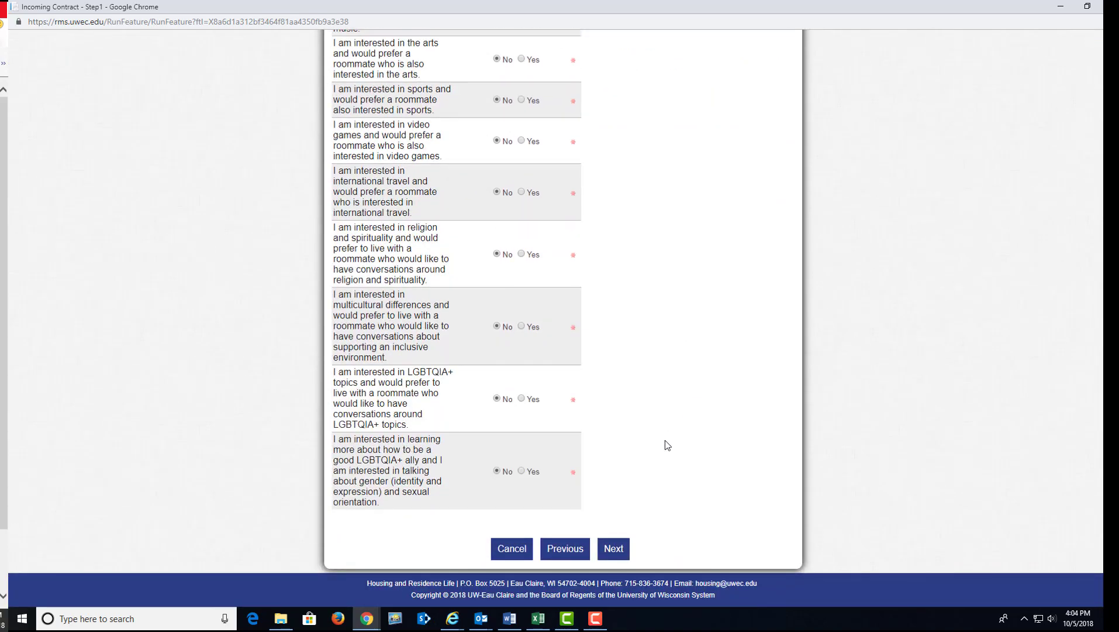
click(621, 553)
click(618, 251)
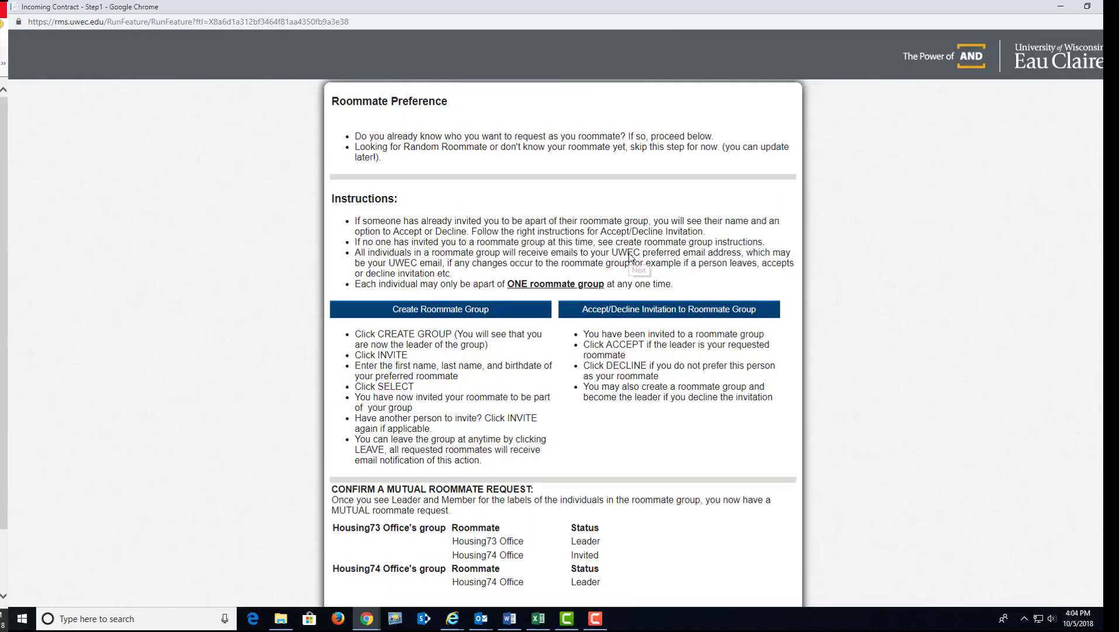
- Disband your own roommate group and accept the other group's invitation
scroll(484, 397, down, 3)
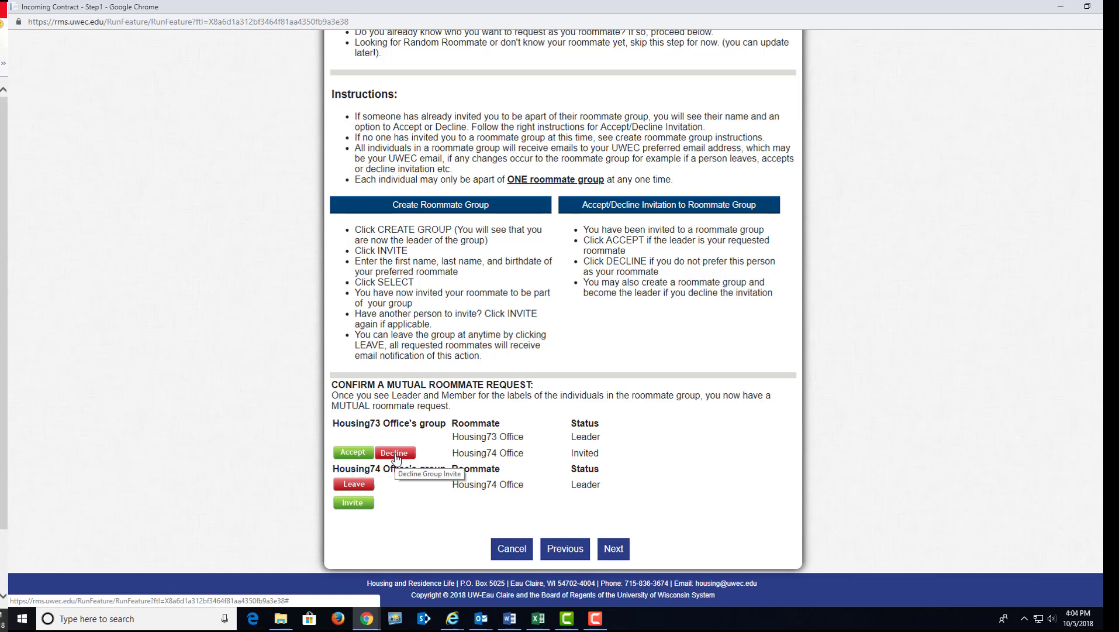
click(368, 486)
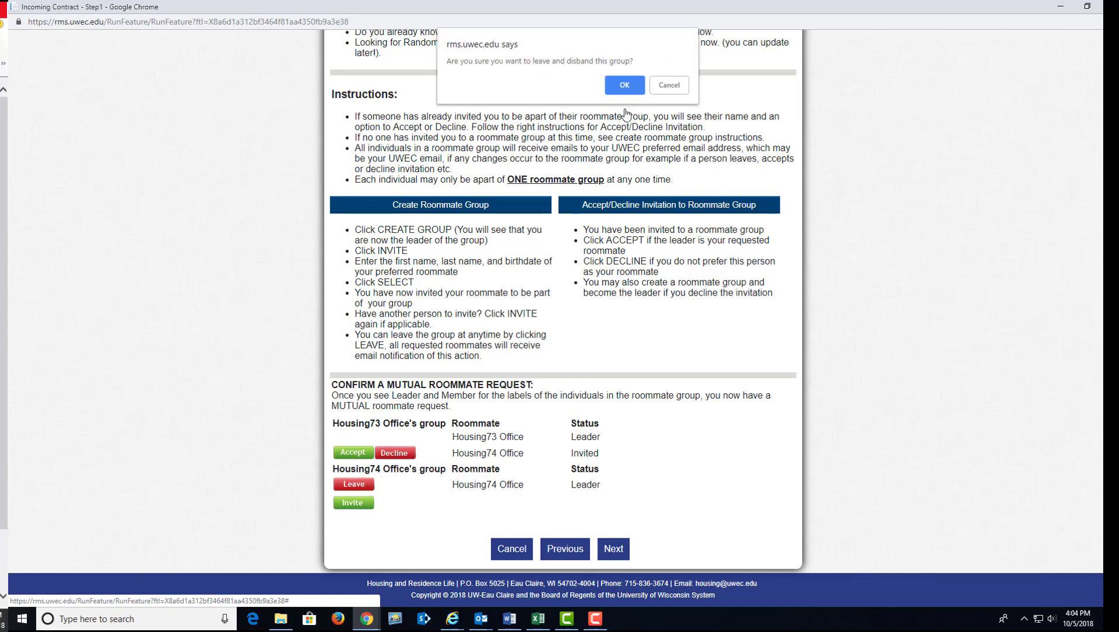
click(624, 85)
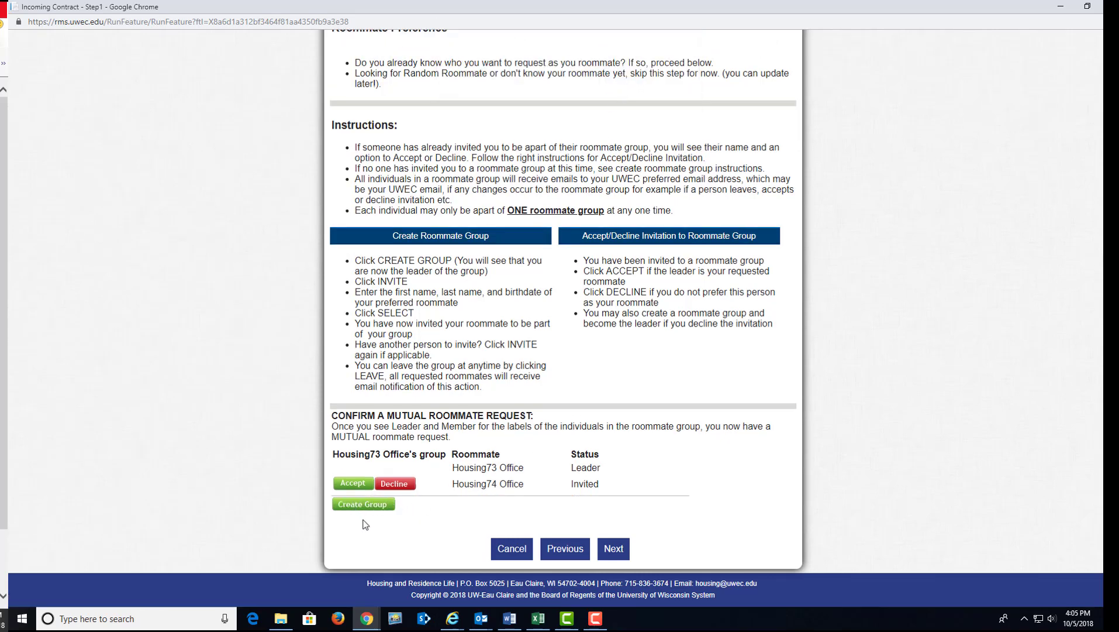
click(353, 485)
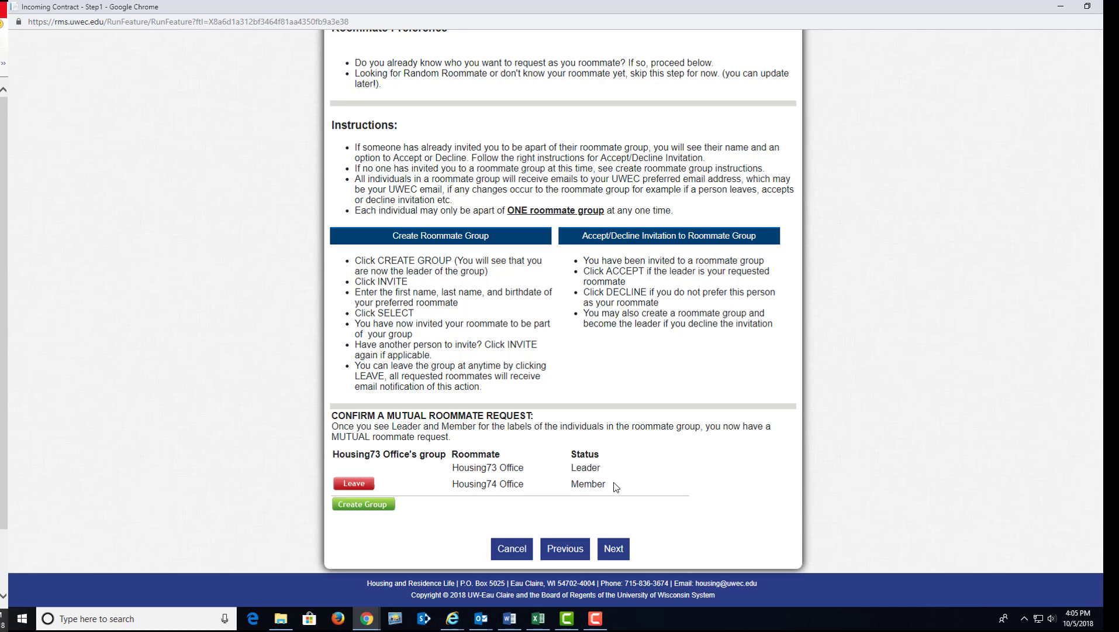
- Continue through living communities and hall preferences with Murray Hall, Chancellors Hall and Aspenson Mogensen
click(620, 549)
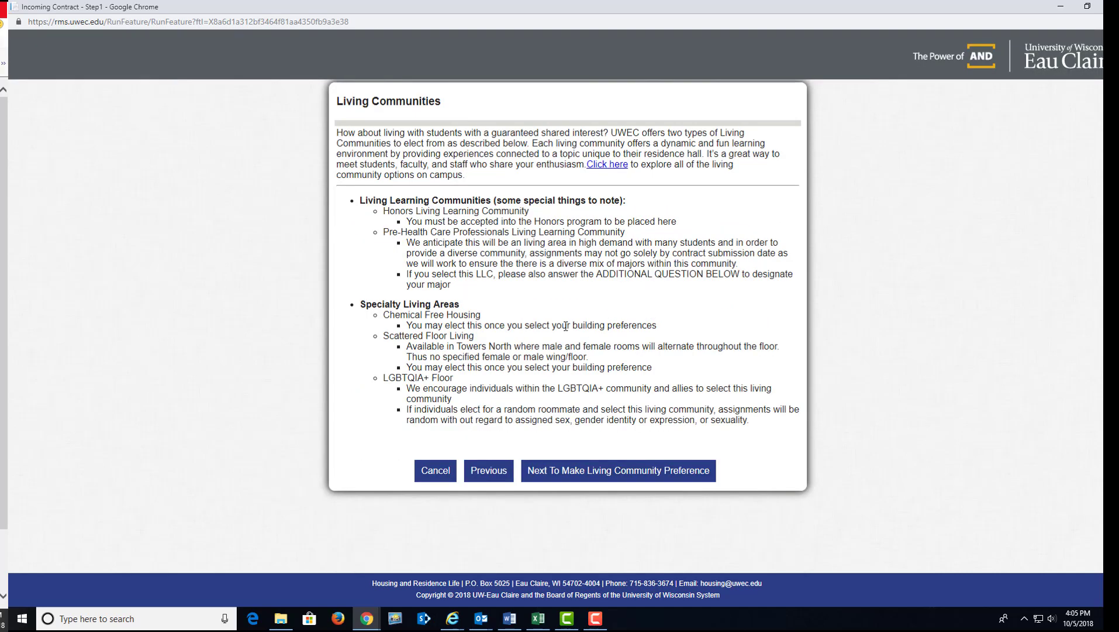
click(588, 478)
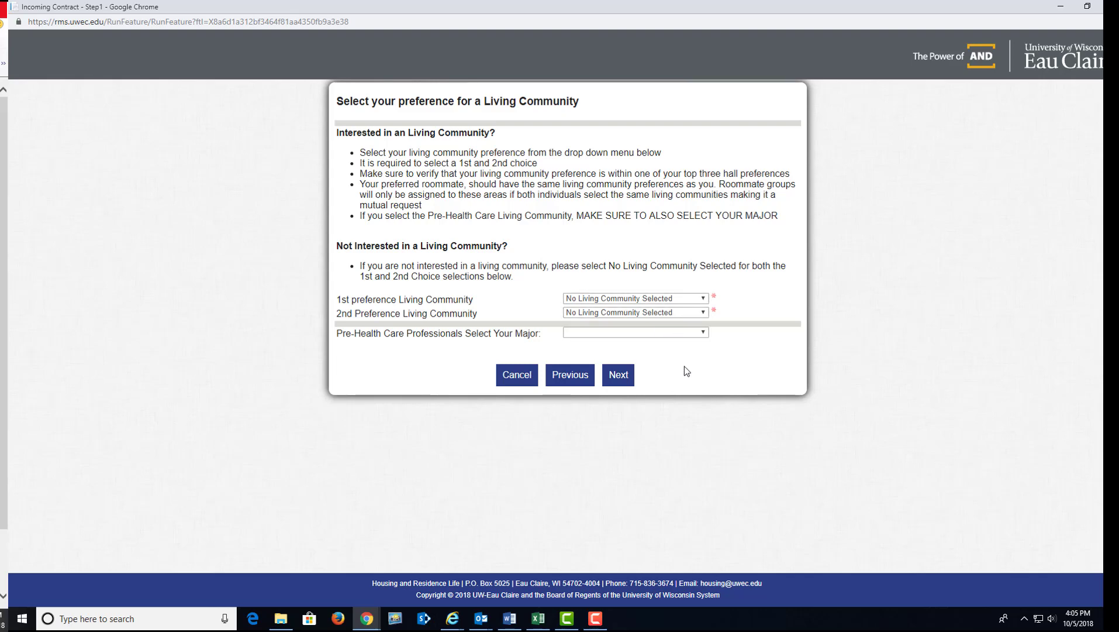
click(627, 379)
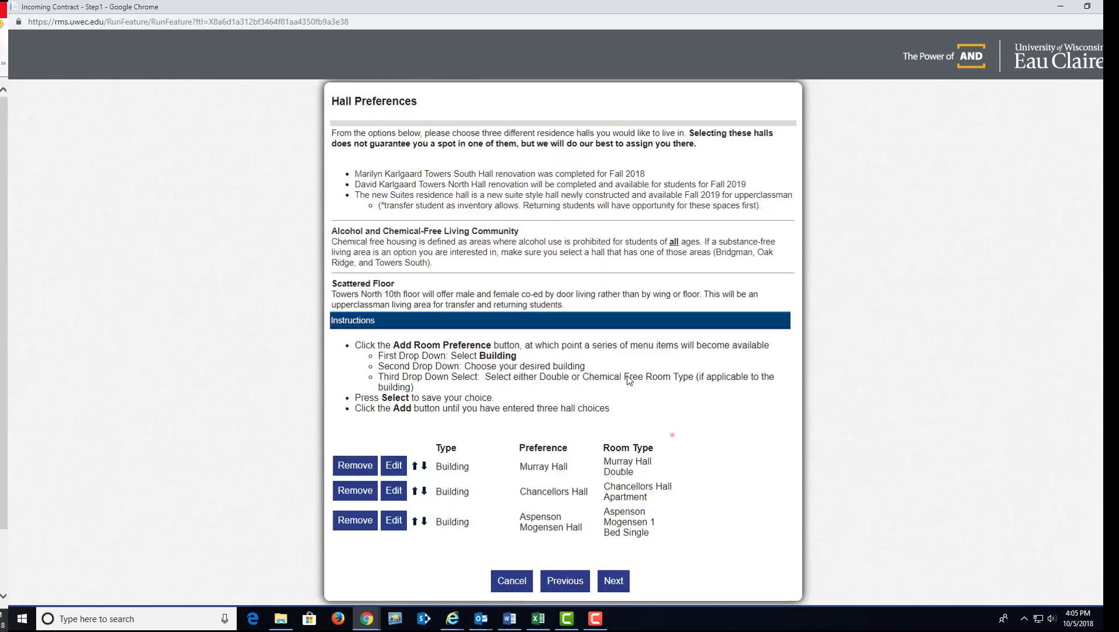
scroll(456, 437, down, 1)
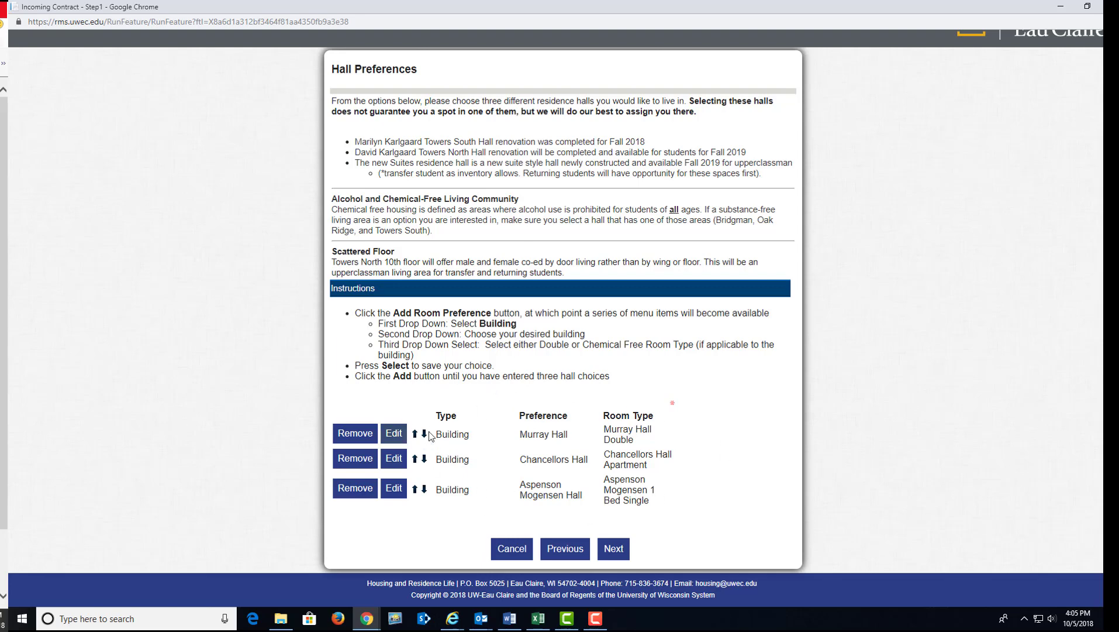
click(614, 549)
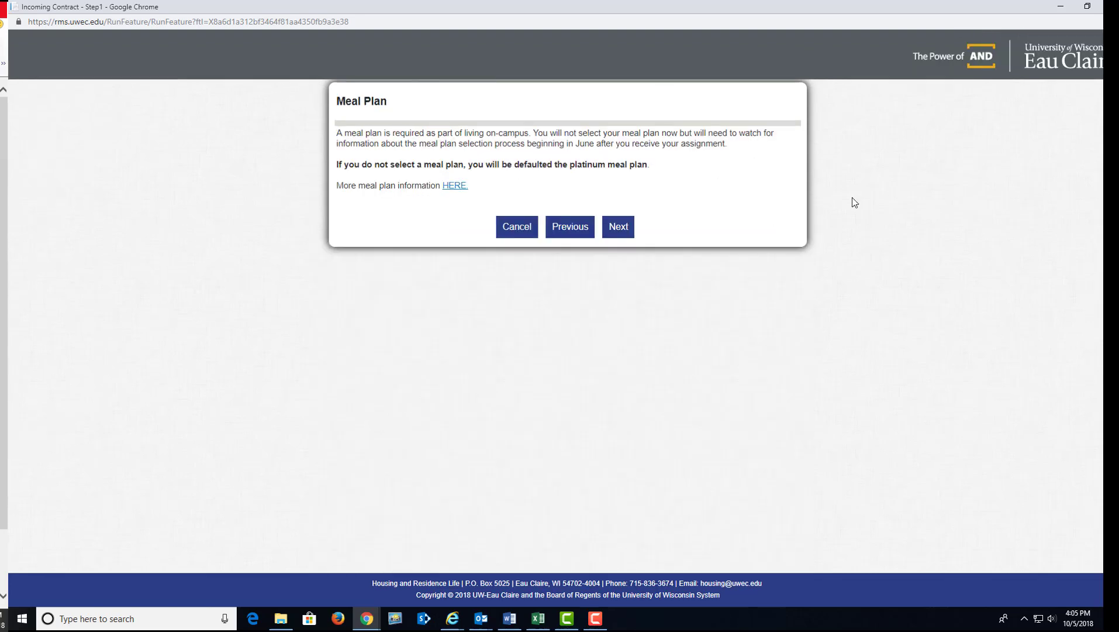
- Pass the meal plan, medical, disclosure, vaccine and cancellation pages, then submit the housing contract
click(615, 228)
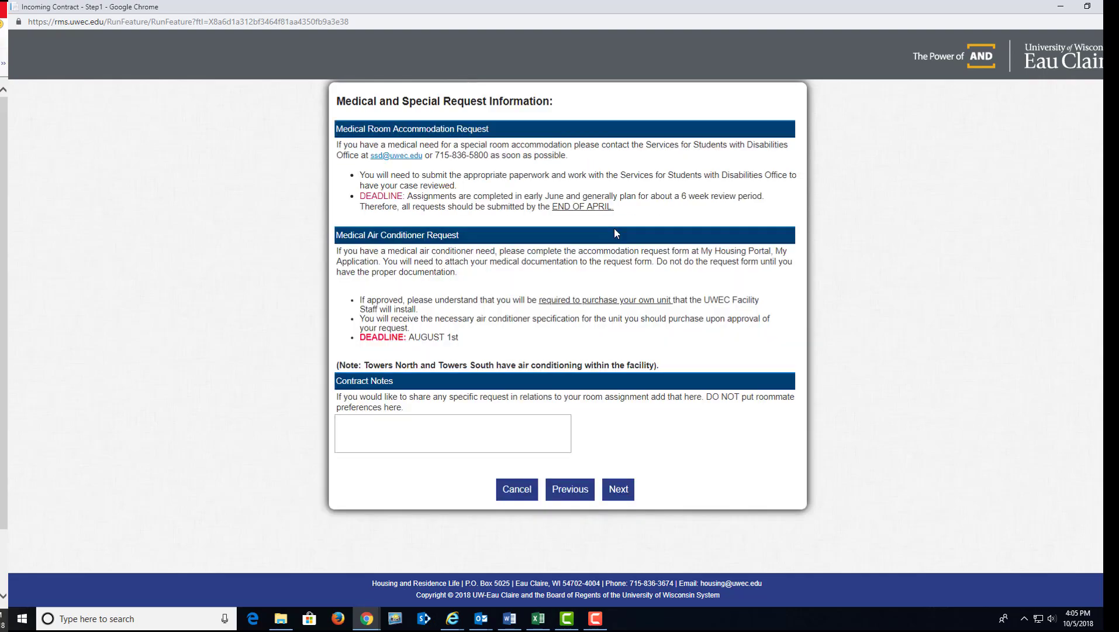
click(619, 489)
scroll(635, 455, down, 3)
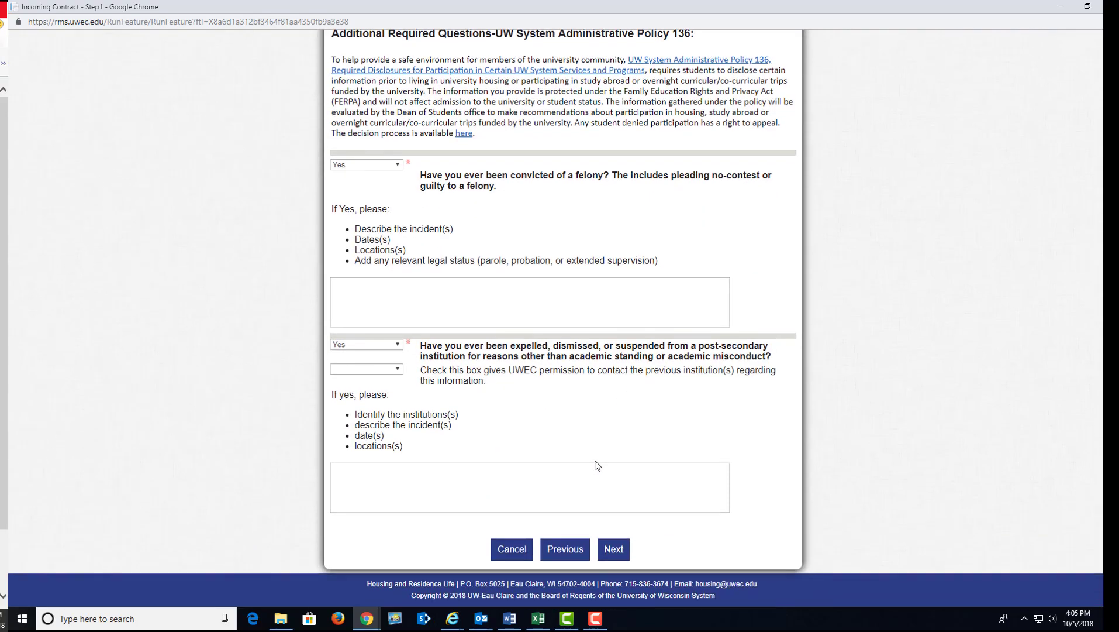
click(626, 547)
click(628, 319)
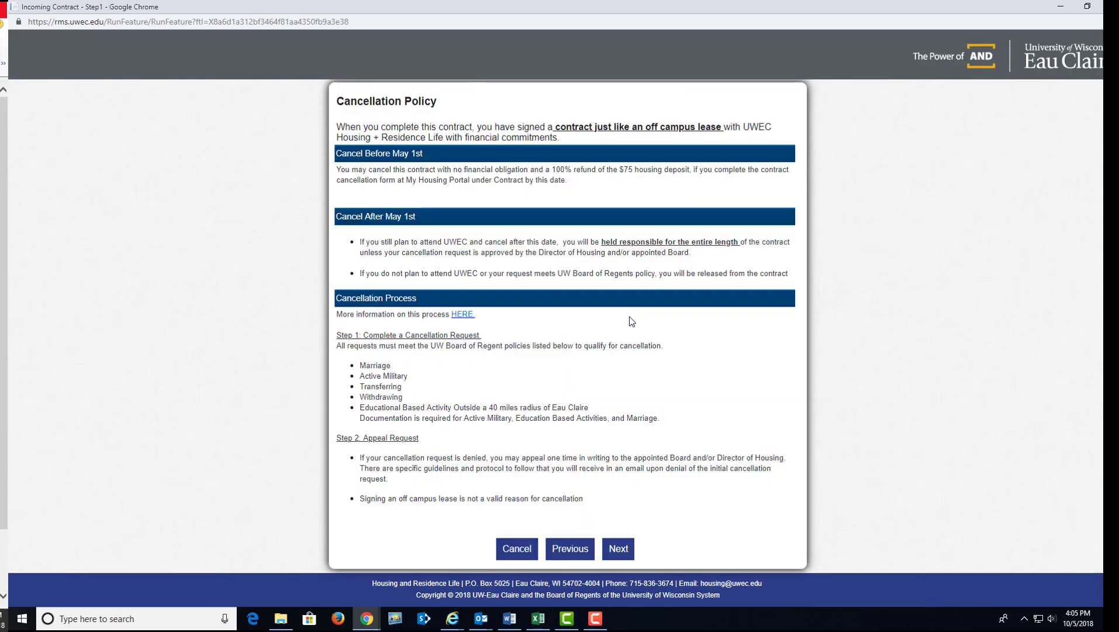
click(625, 561)
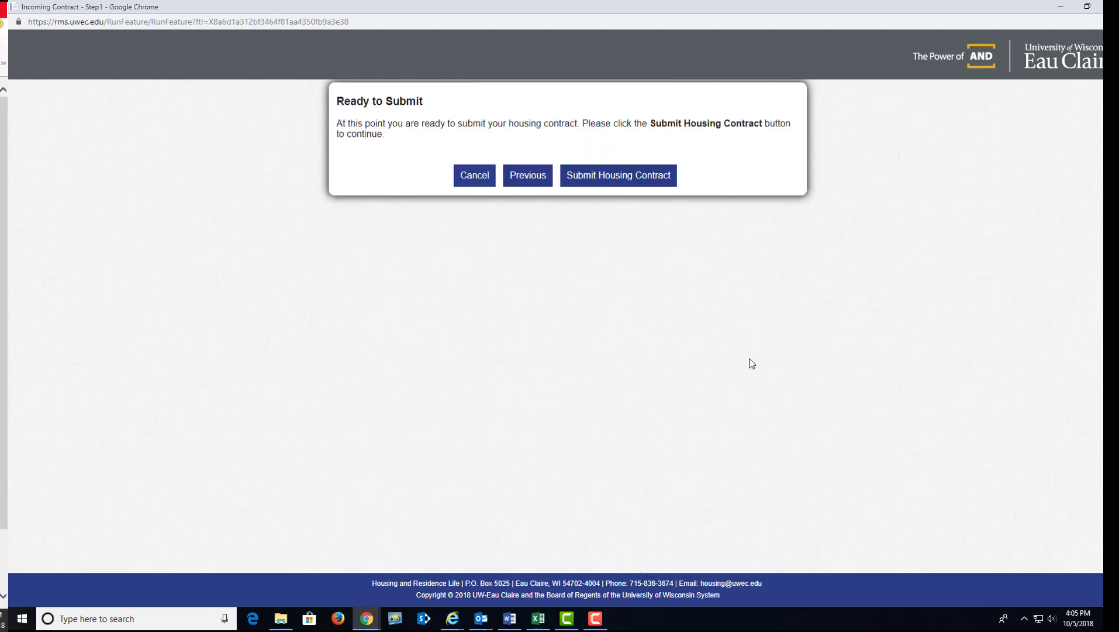
click(607, 174)
scroll(754, 294, down, 1)
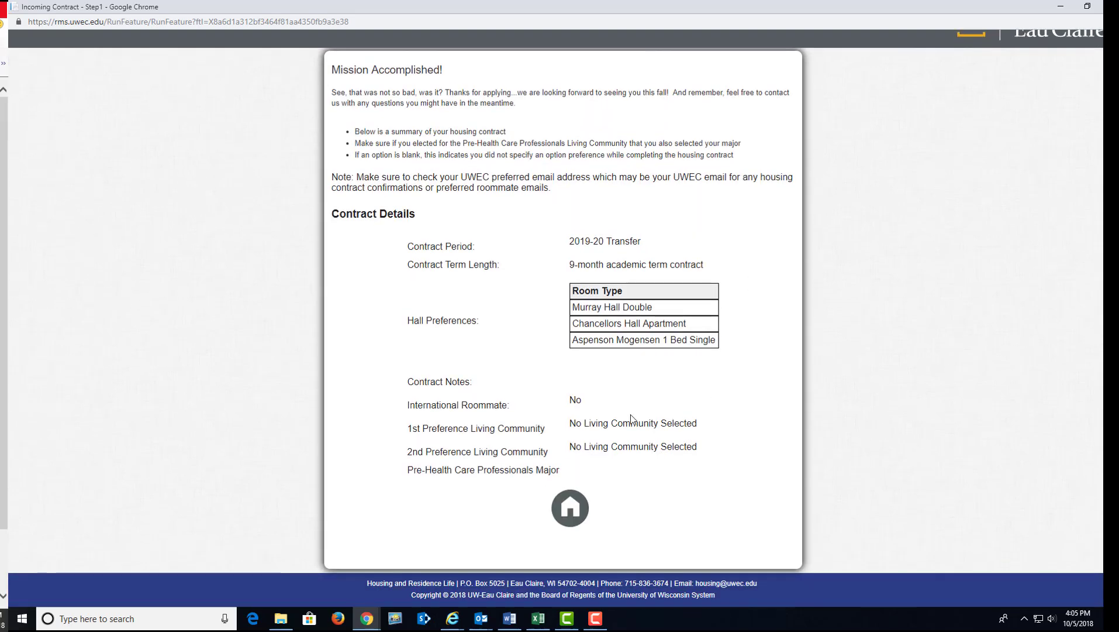
click(571, 511)
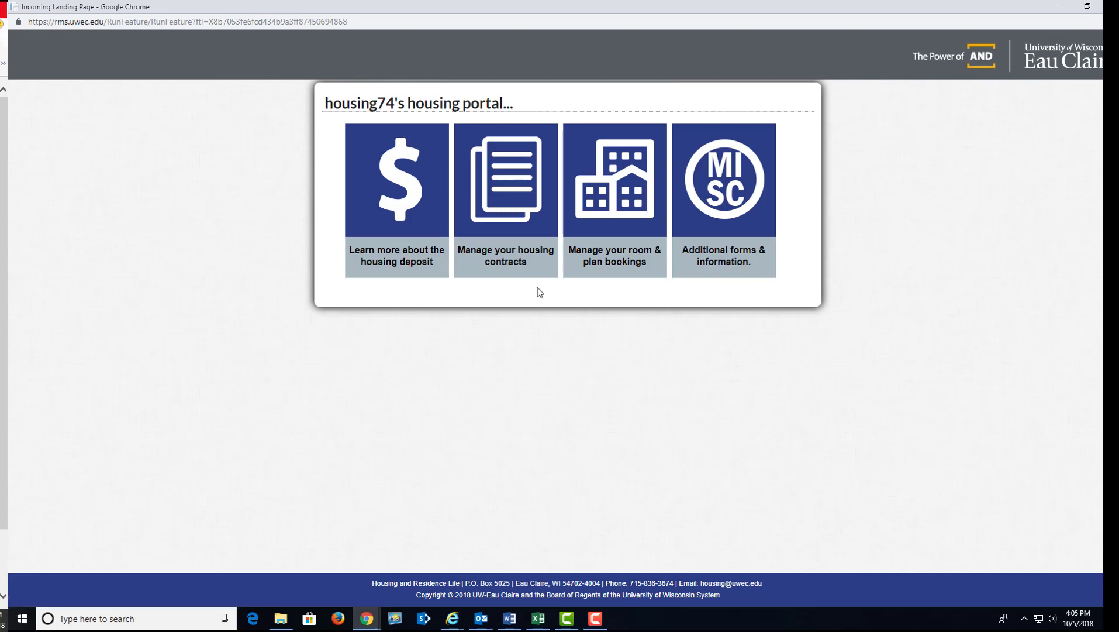
- In the 2019-2020 contract's Roommate Preference, leave the group, create a new one as Leader, and finish
click(507, 202)
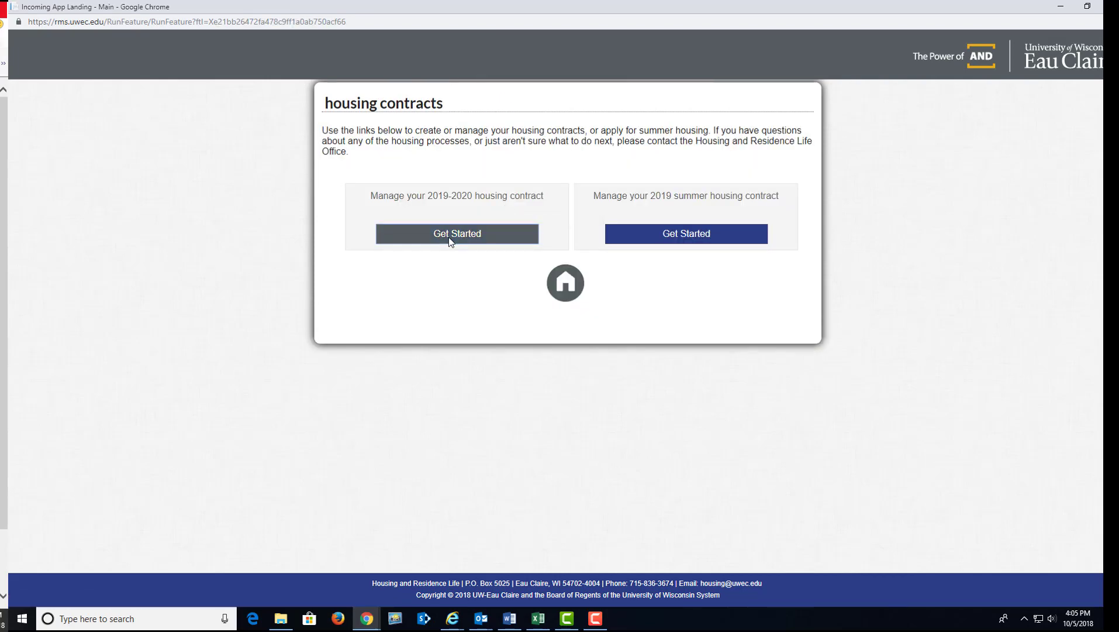
click(449, 236)
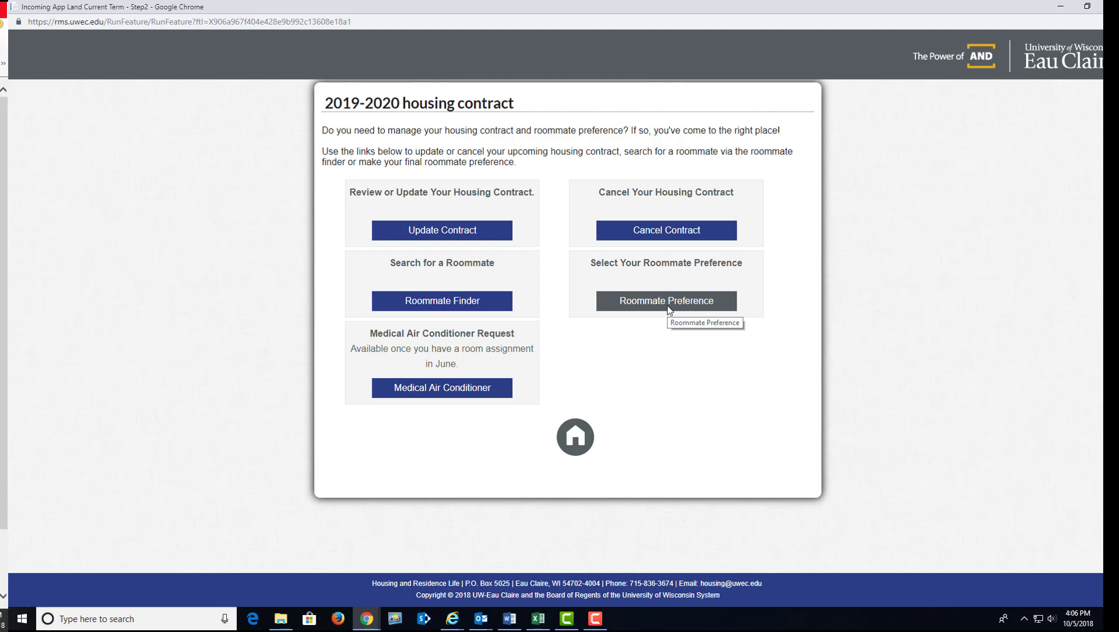
click(670, 304)
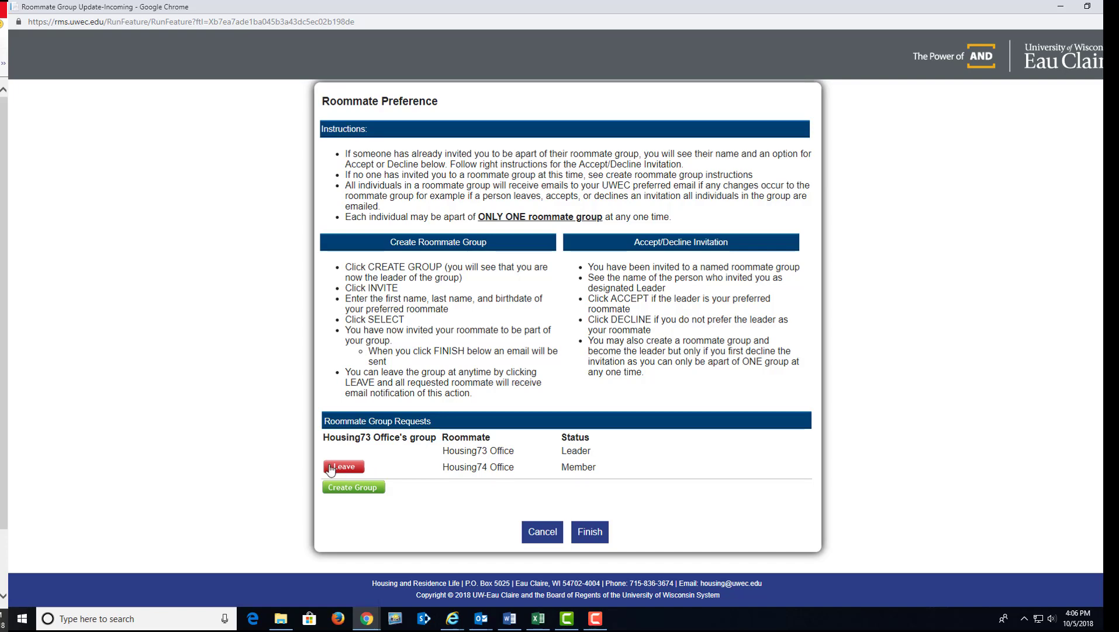
click(341, 467)
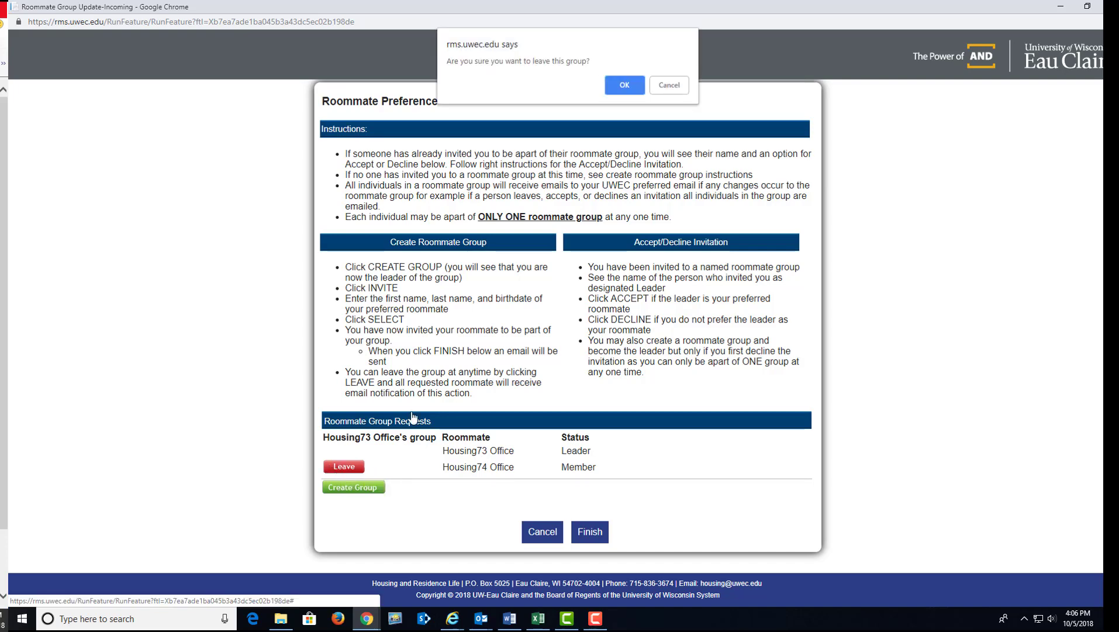
click(624, 87)
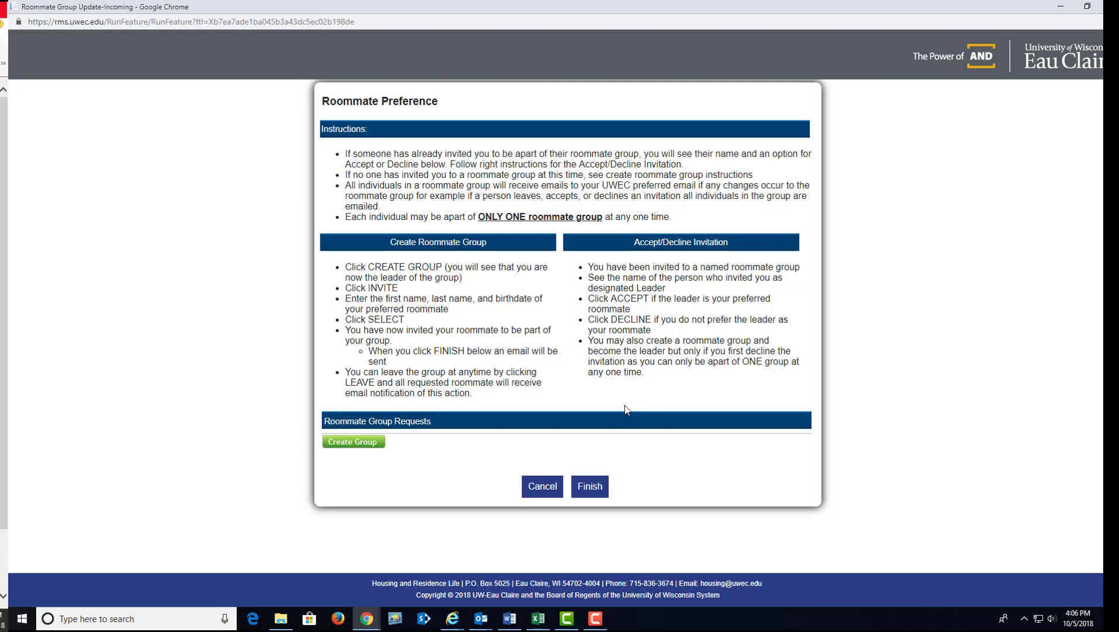
click(359, 446)
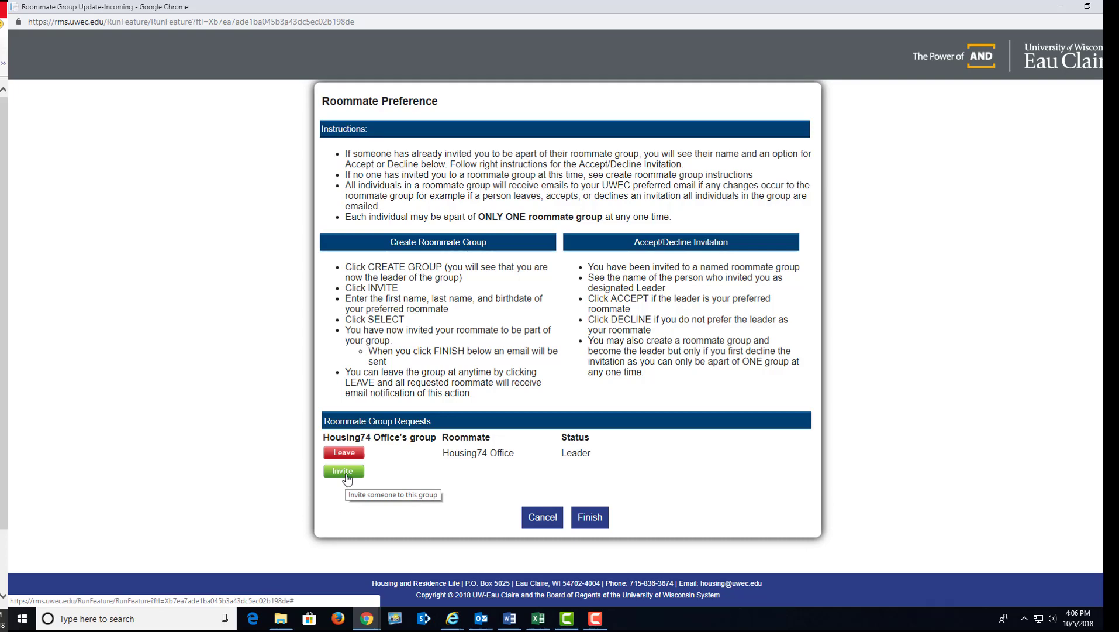
click(590, 518)
- Go to the portal home and open the Roommate Finder for the 2019-2020 housing contract
click(350, 116)
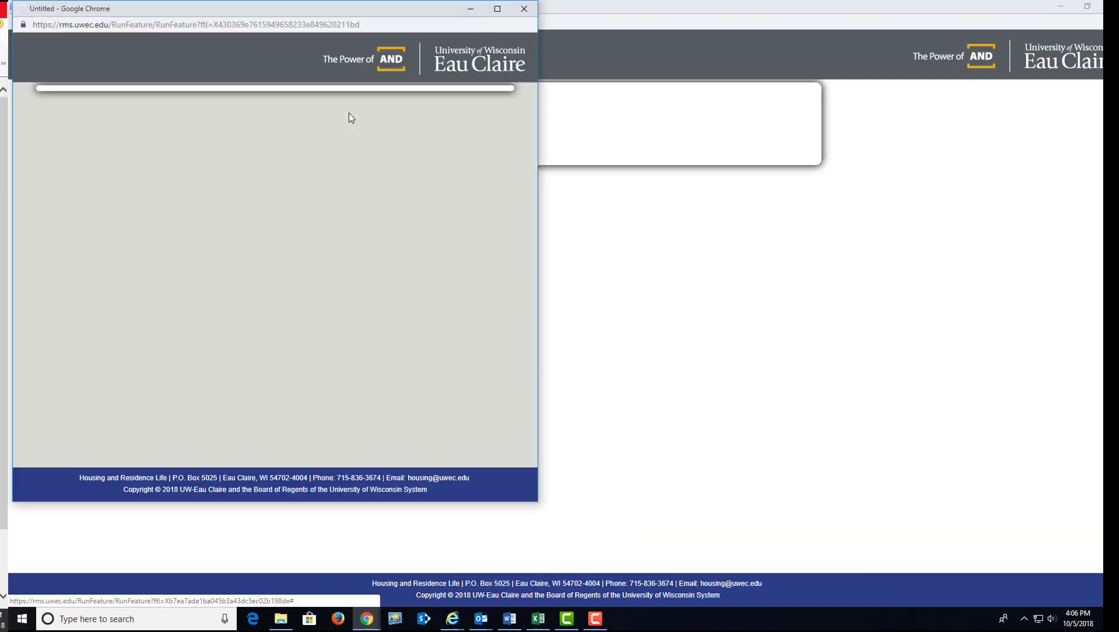
click(497, 10)
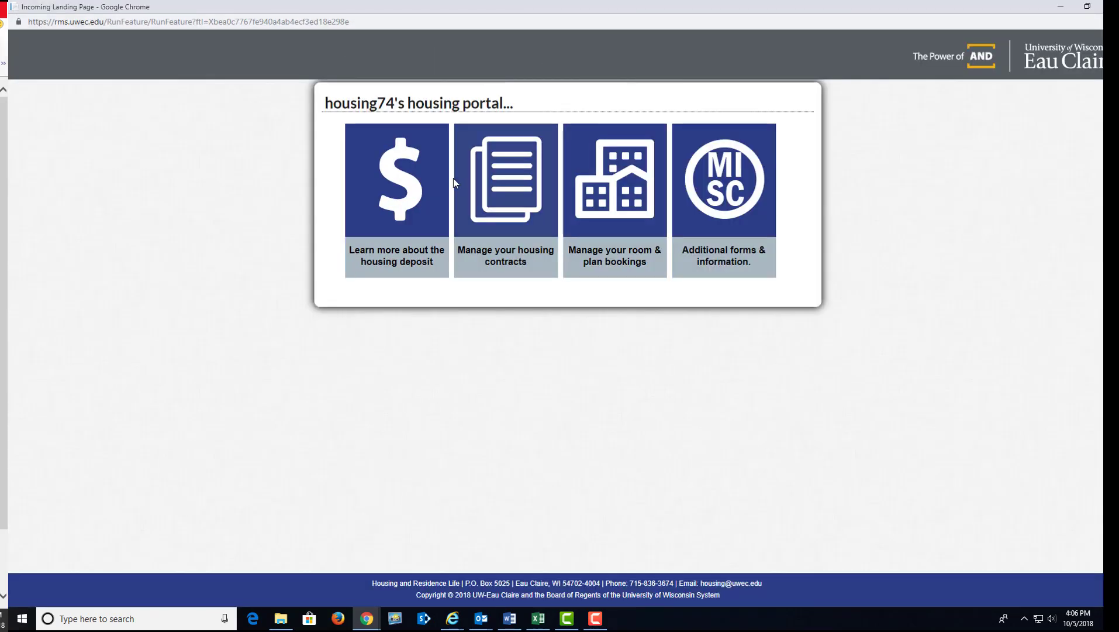
click(486, 187)
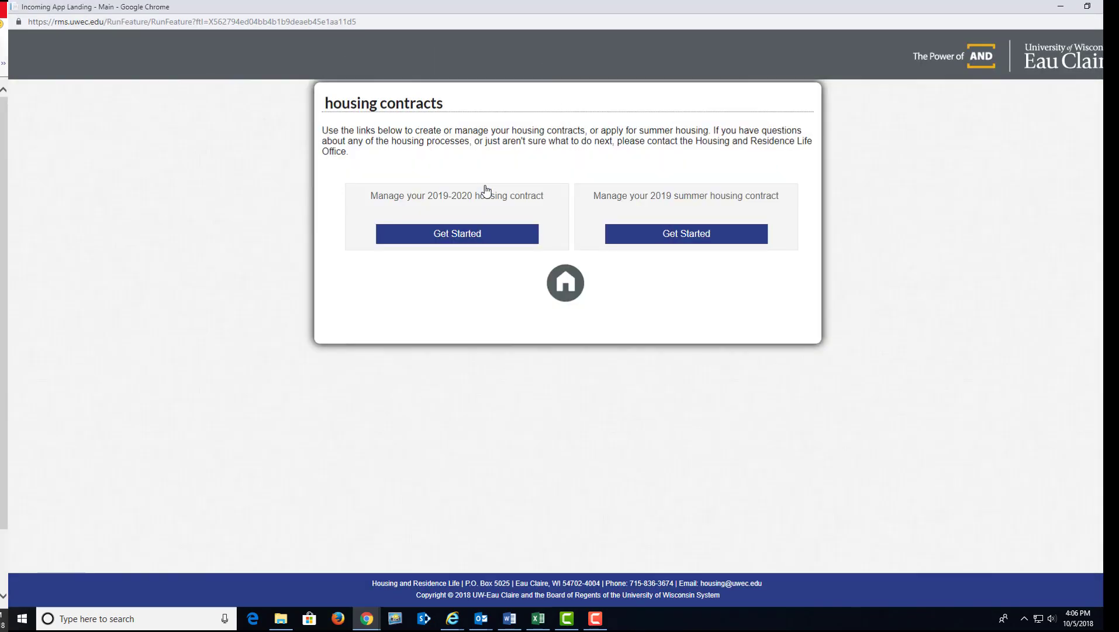
click(474, 237)
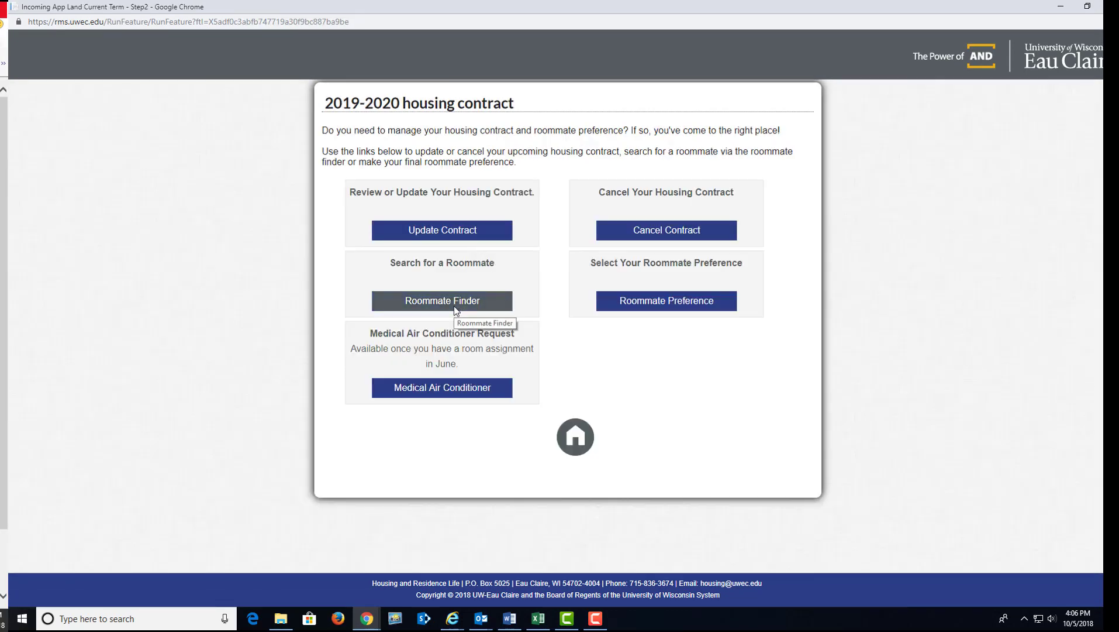
click(453, 303)
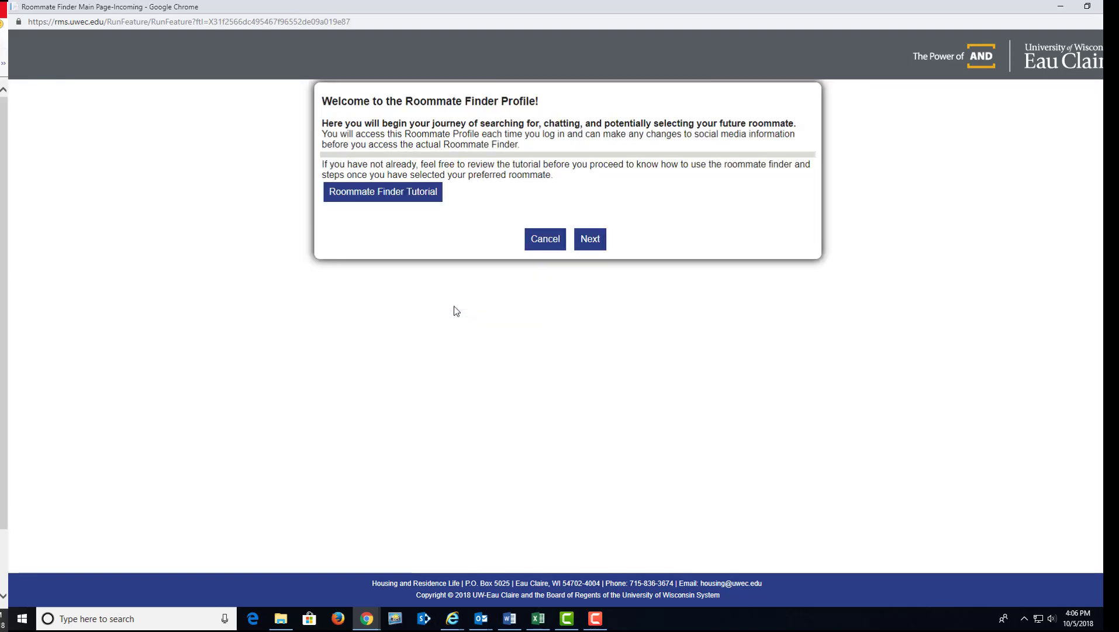
- Submit the Roommate Finder profile with Opt In left unchecked, then return home
click(590, 238)
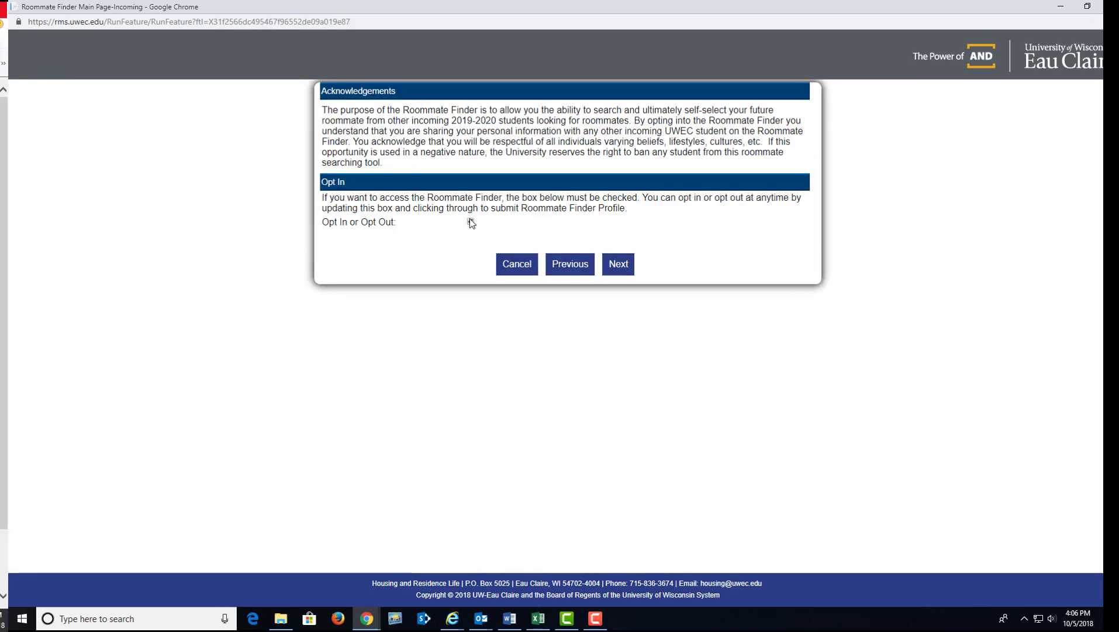
click(626, 261)
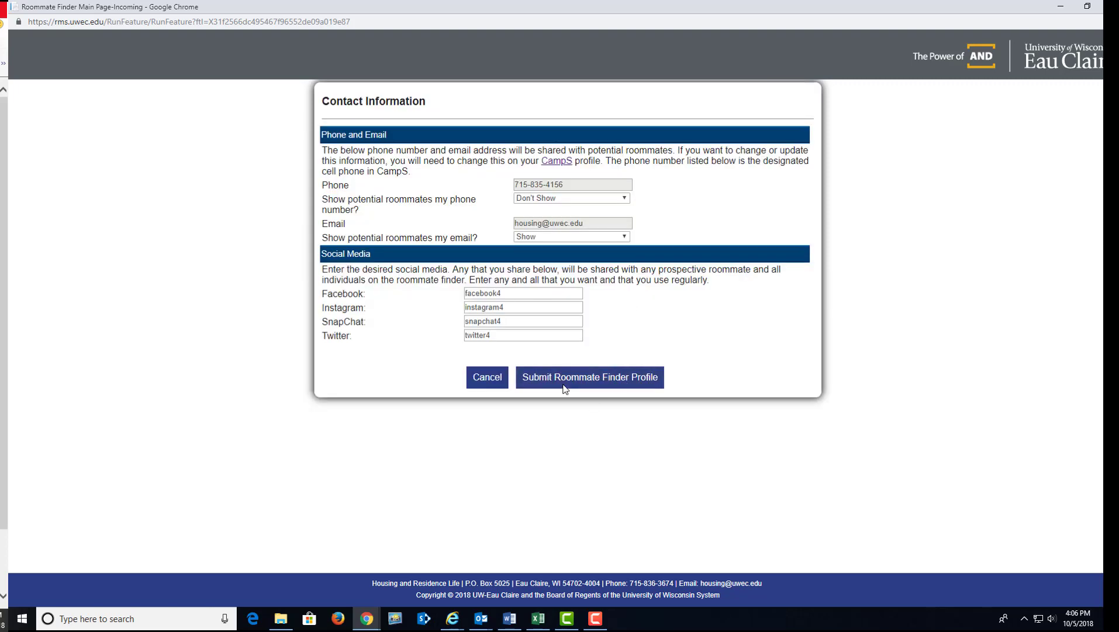
click(618, 379)
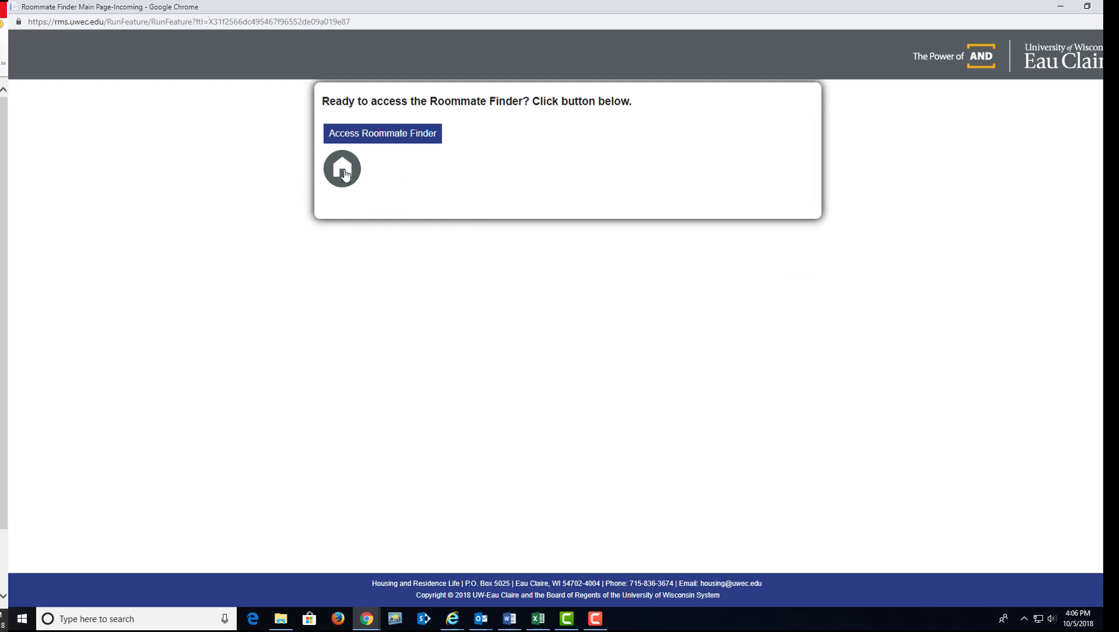
click(334, 172)
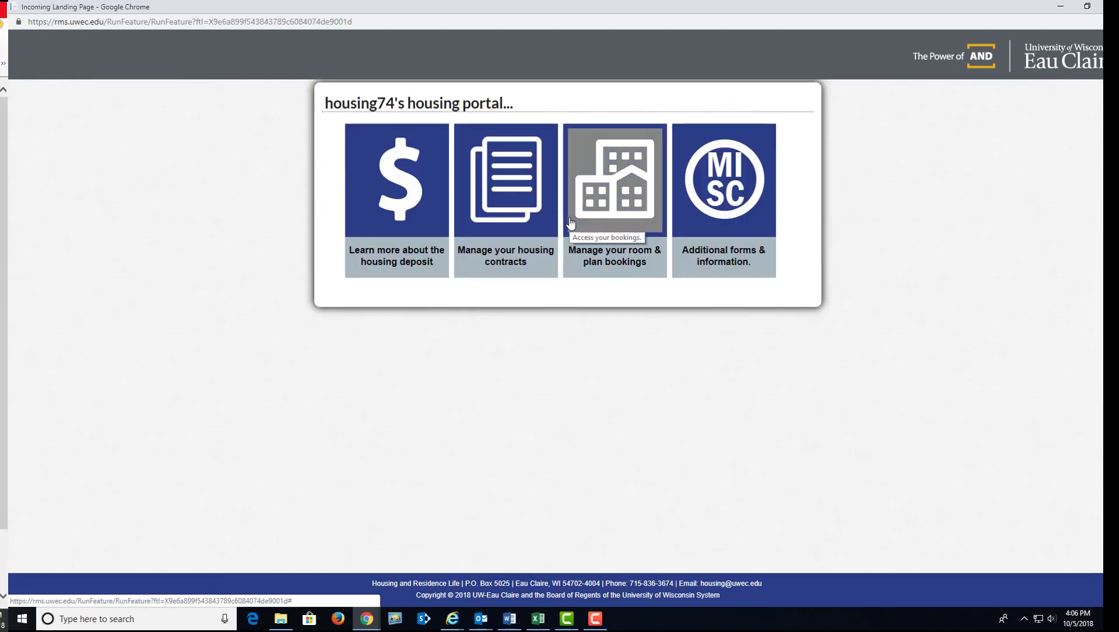